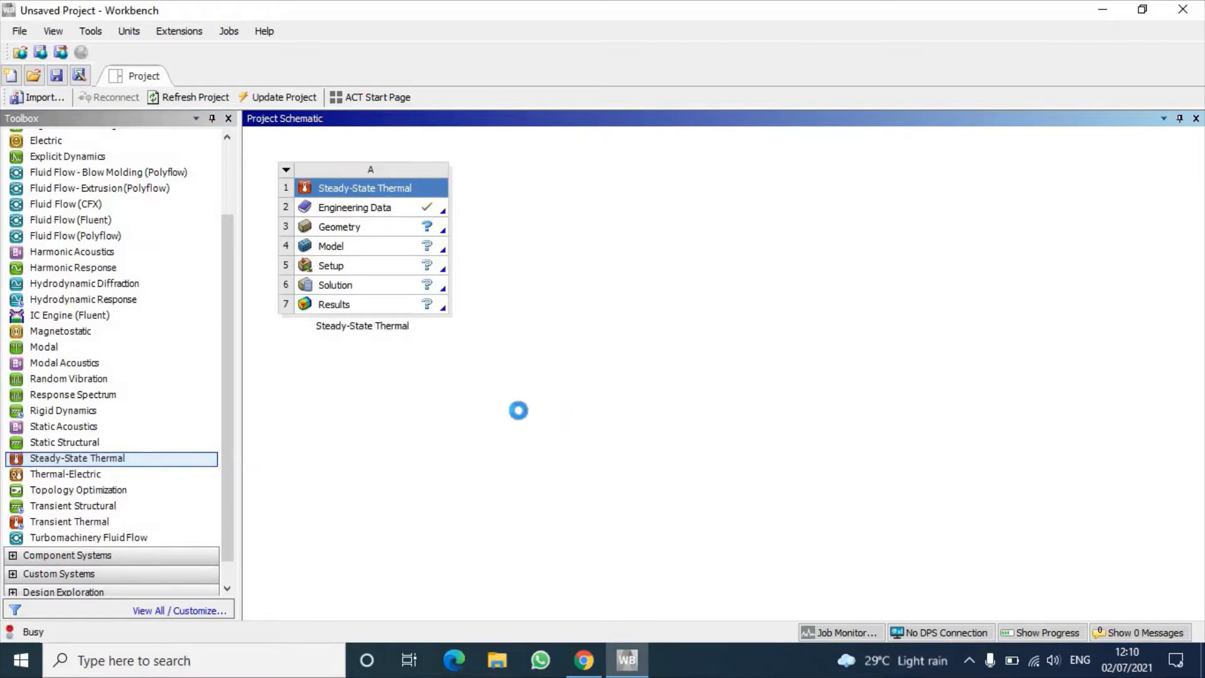
- Import the Intake Manifold.igs geometry into the Steady-State Thermal system and open its model in a maximized Mechanical window
right_click(386, 227)
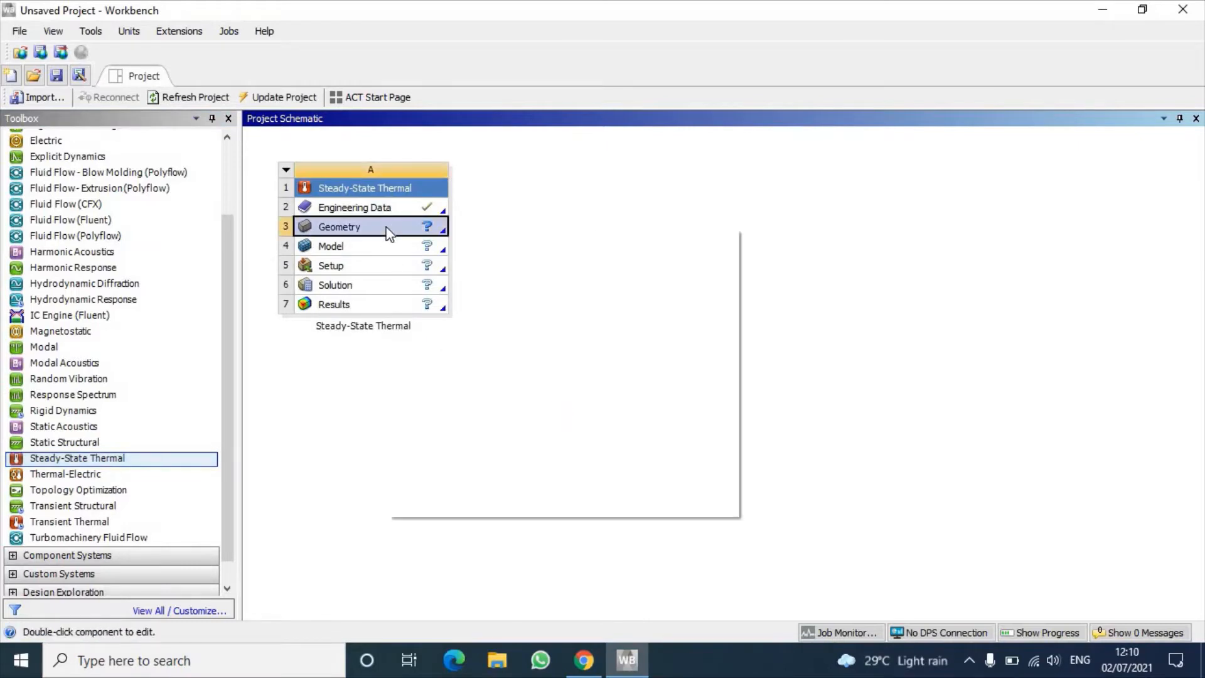
mouse_move(495, 274)
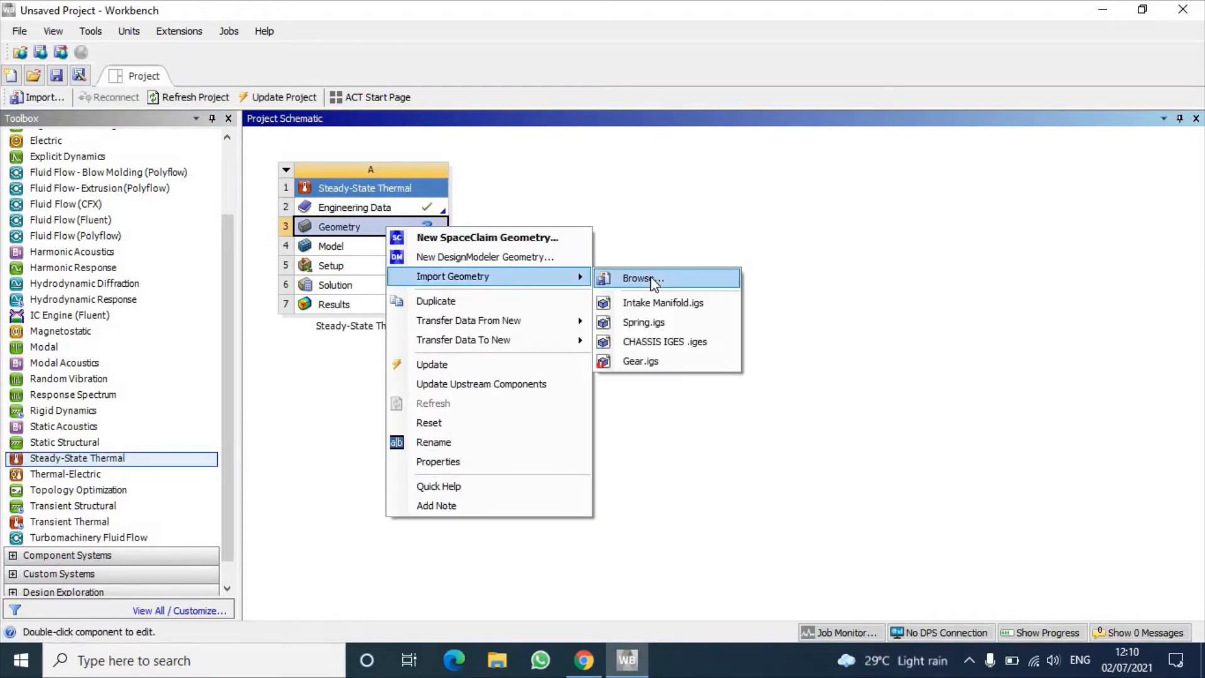
left_click(663, 301)
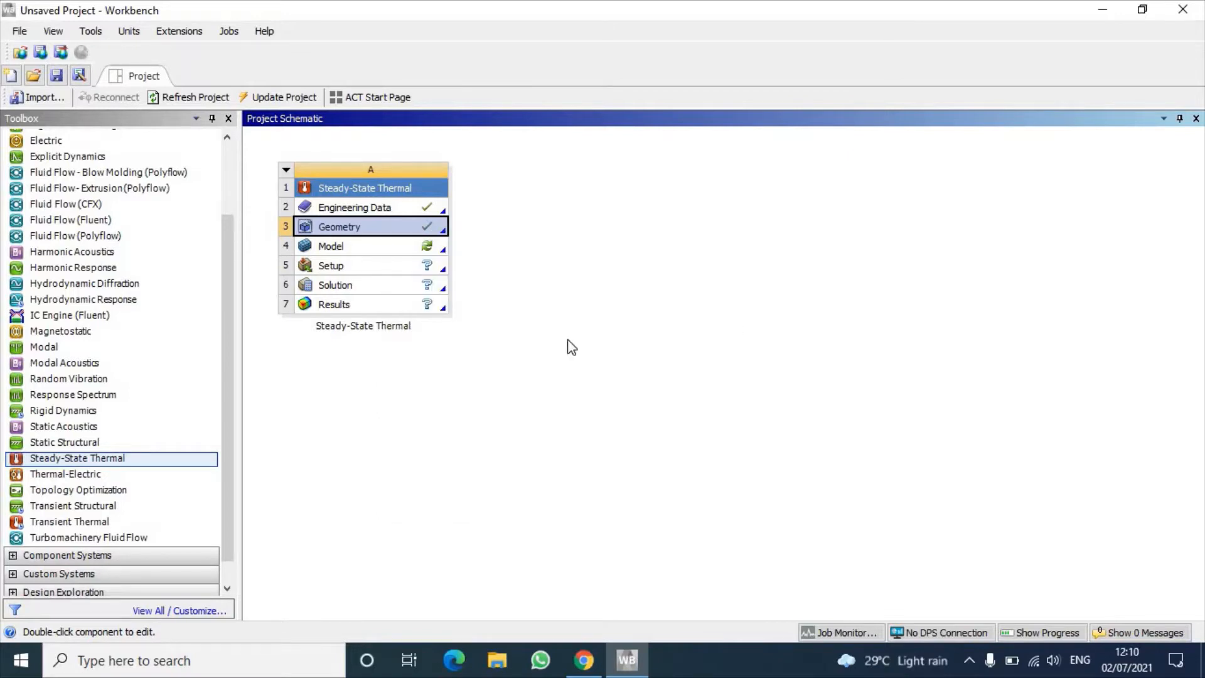
double_click(397, 250)
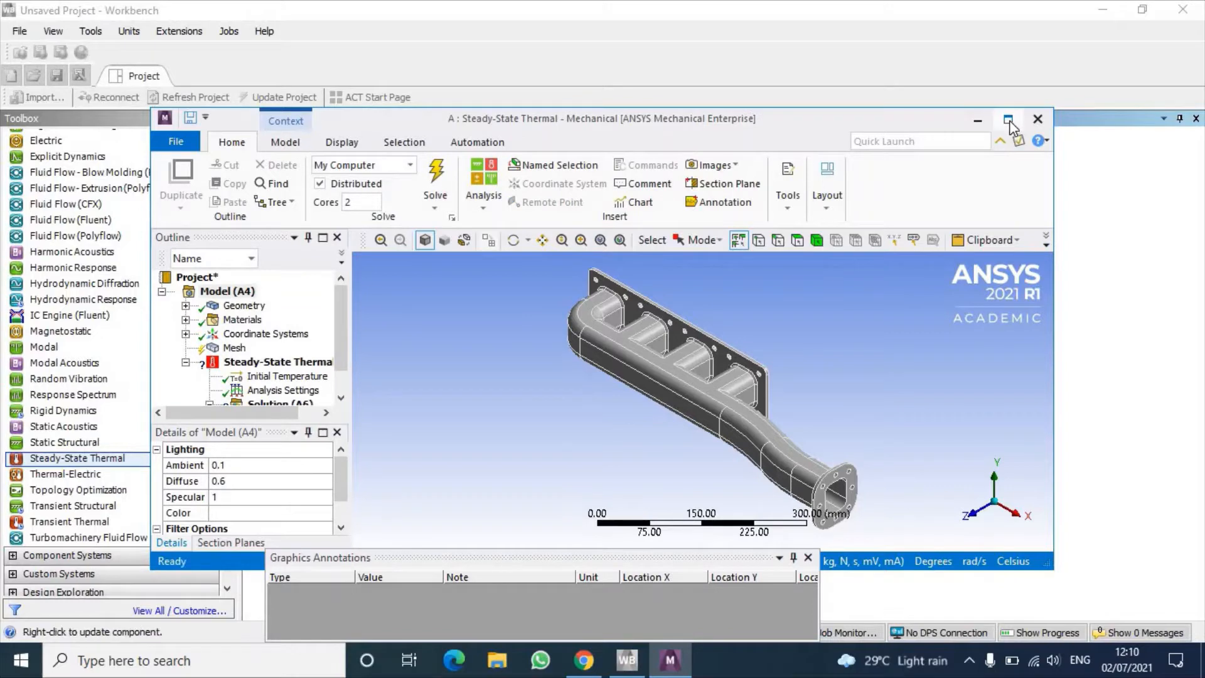
left_click(1008, 119)
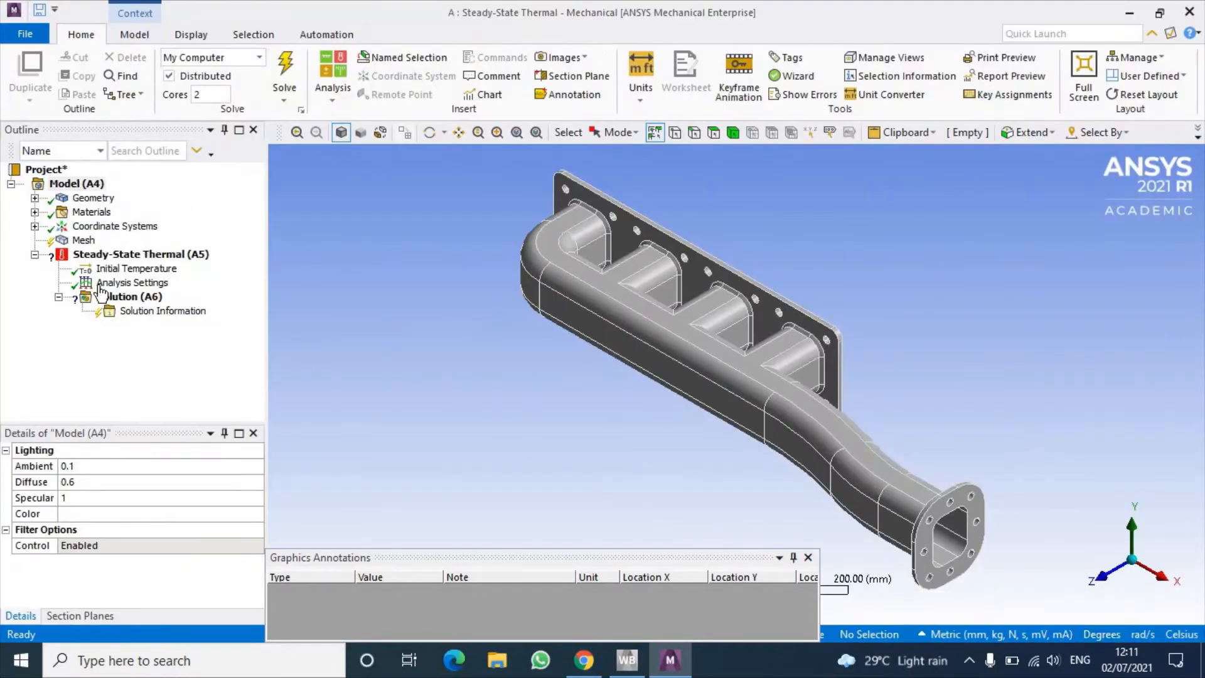
- Set the mesh element order to Linear and leave the element size at its default
left_click(83, 241)
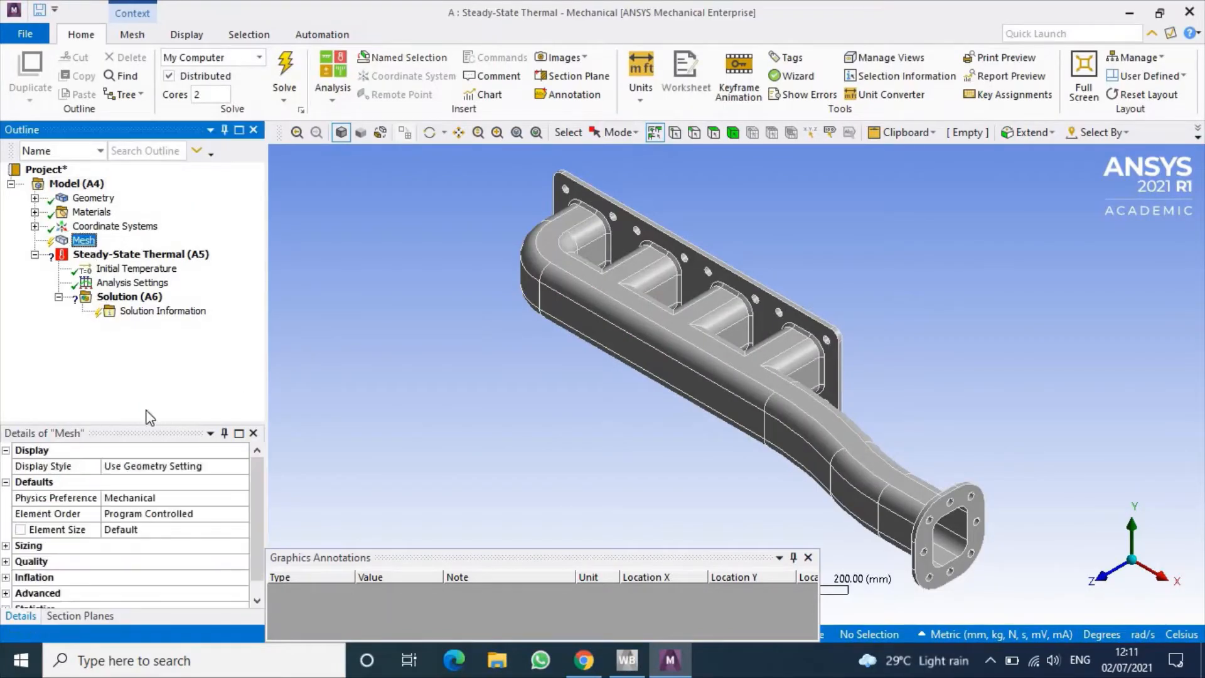
left_click(243, 515)
left_click(243, 515)
left_click(188, 543)
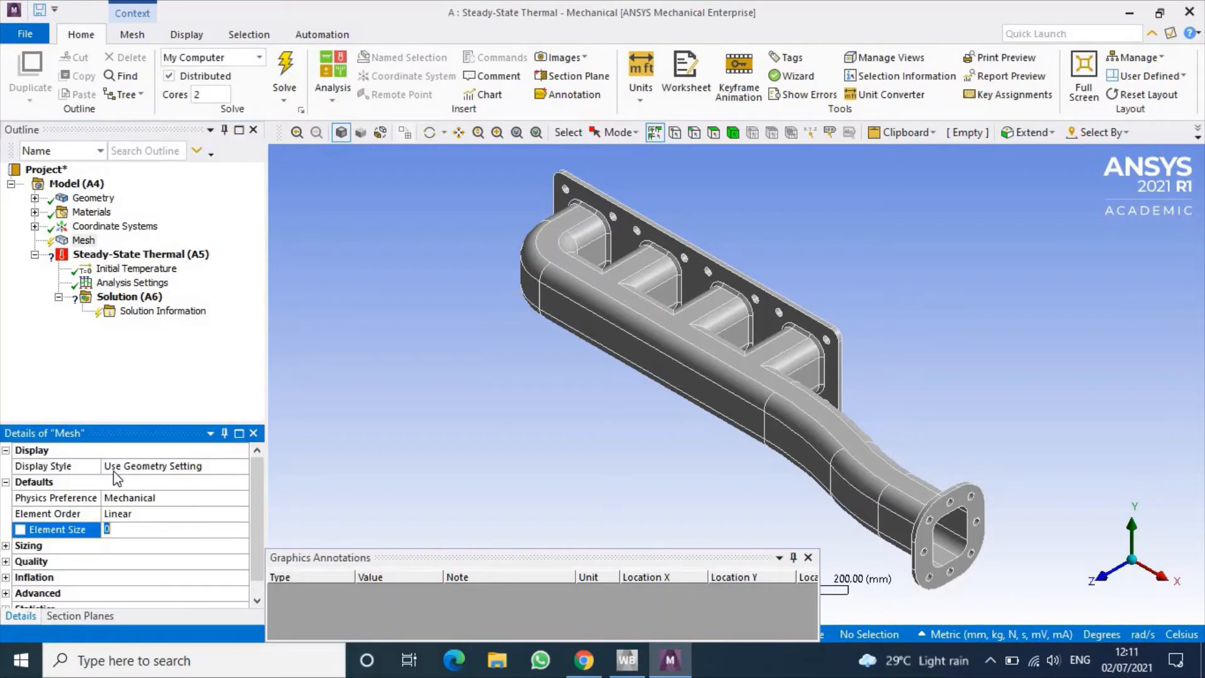
left_click(134, 547)
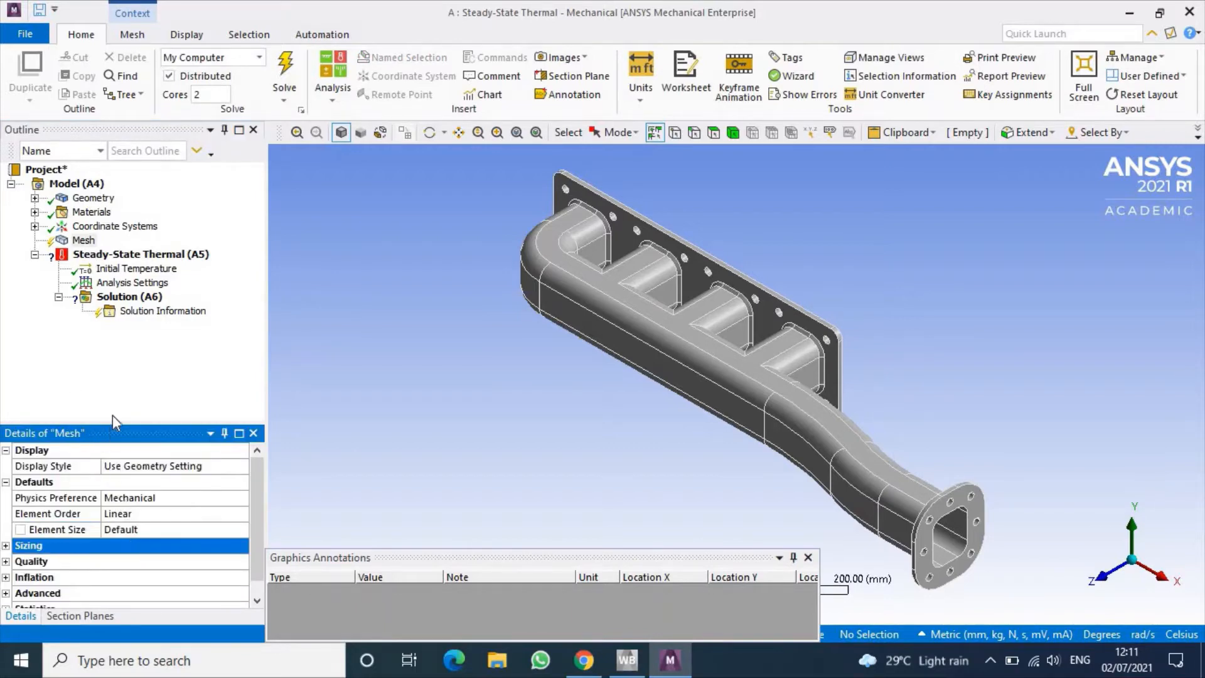
- Generate the mesh on the intake manifold and inspect it from the flange side
right_click(85, 240)
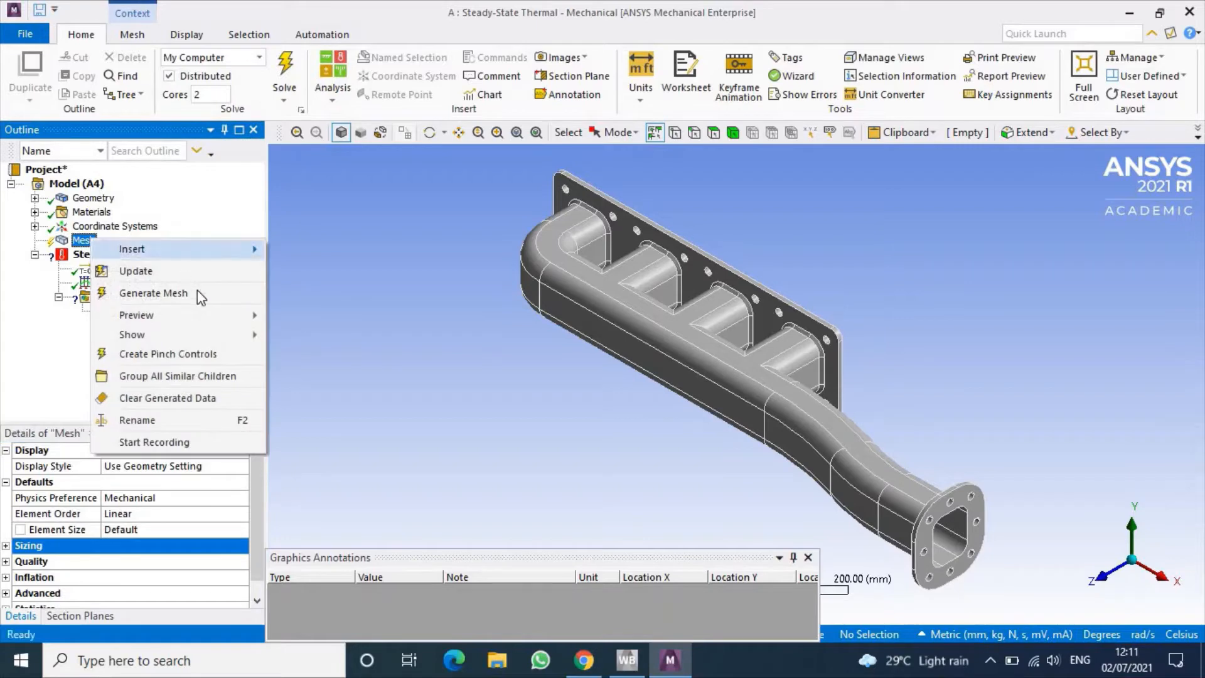
left_click(225, 292)
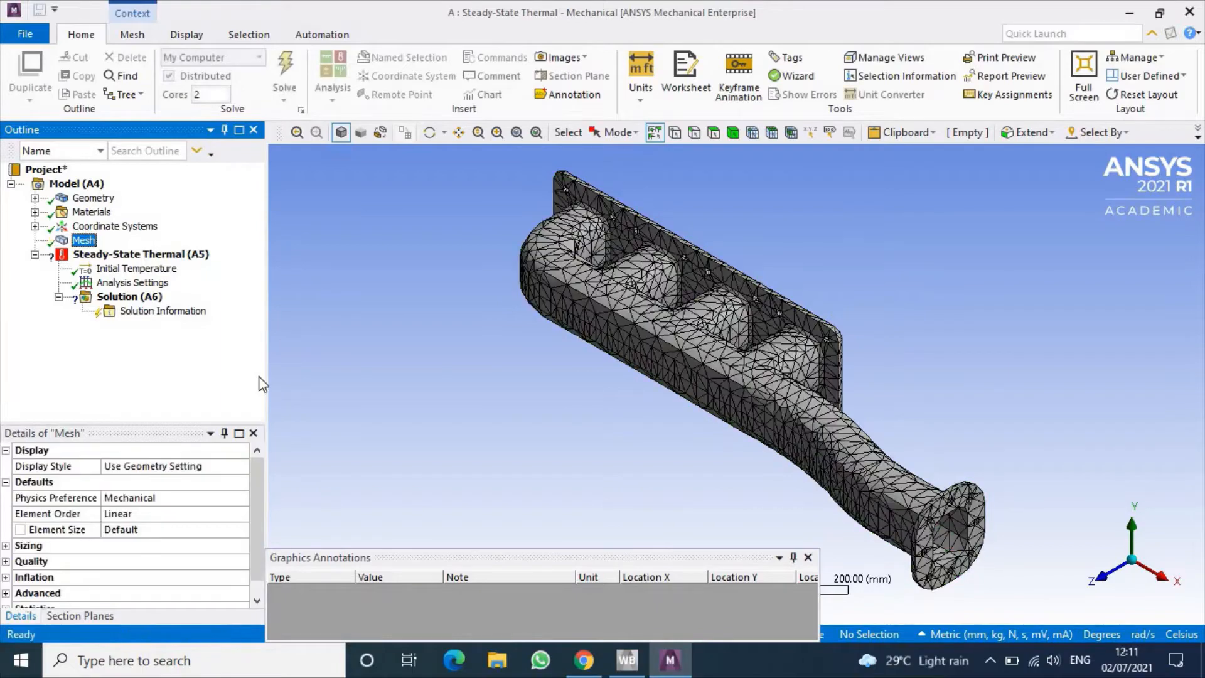
middle_click_drag(438, 378, 344, 477)
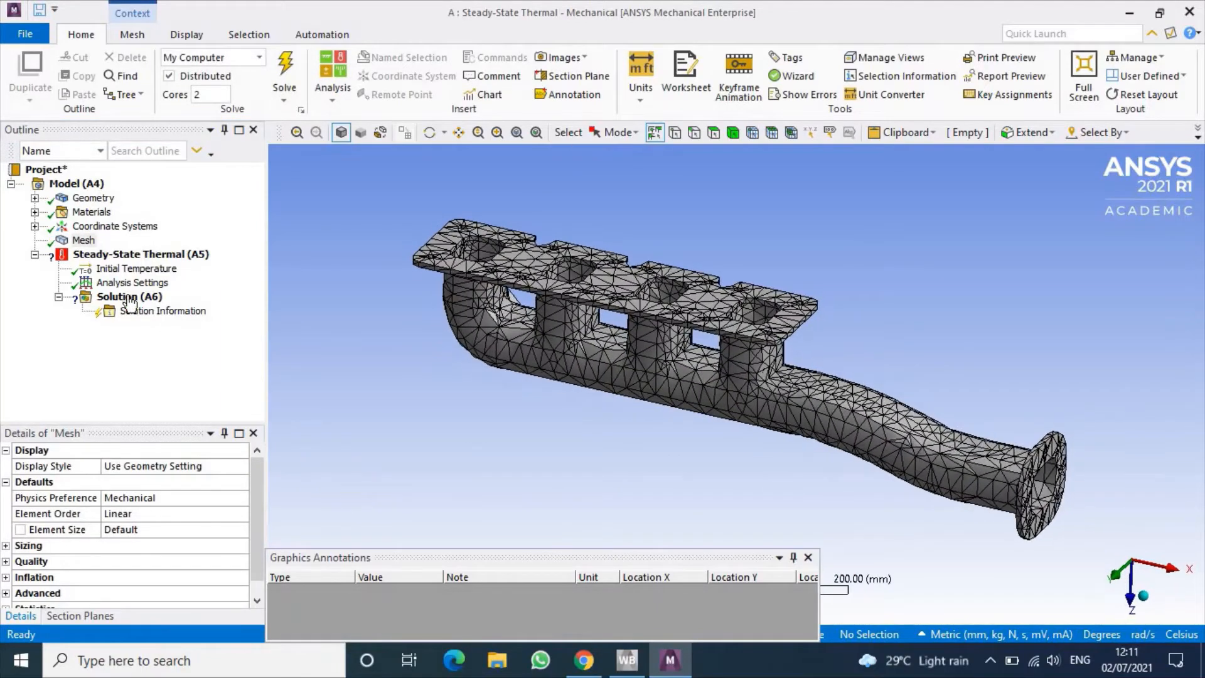
- Check the uniform initial temperature value of the thermal analysis
left_click(137, 268)
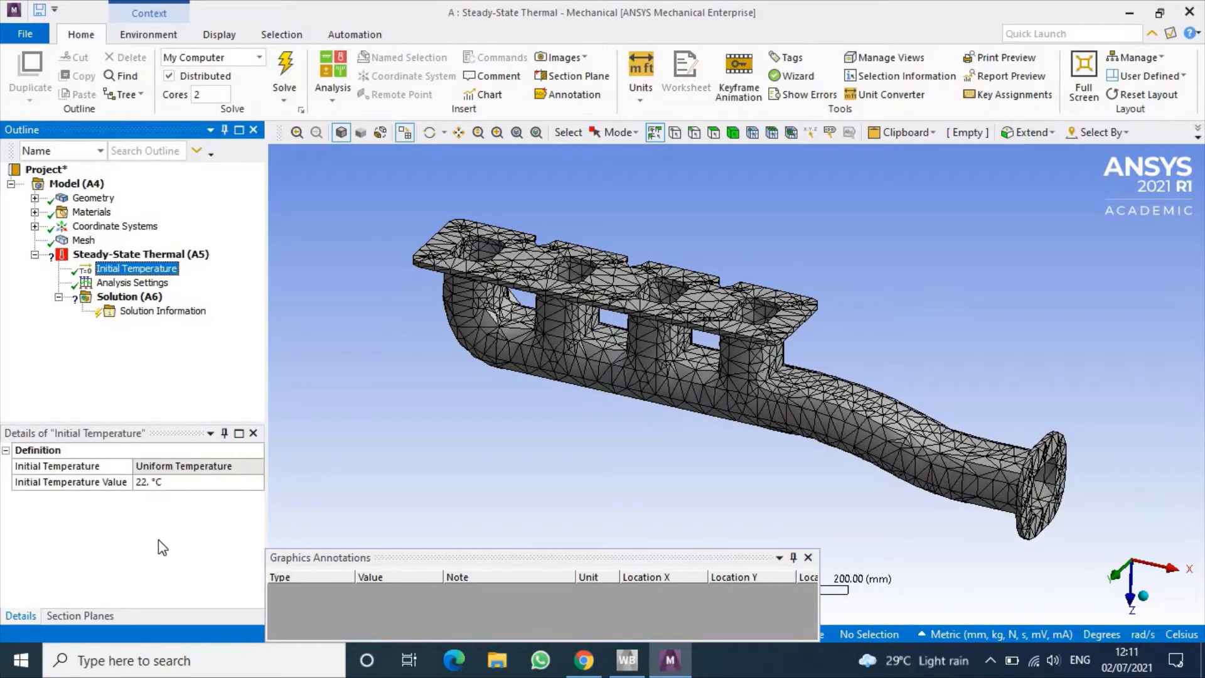
left_click(138, 487)
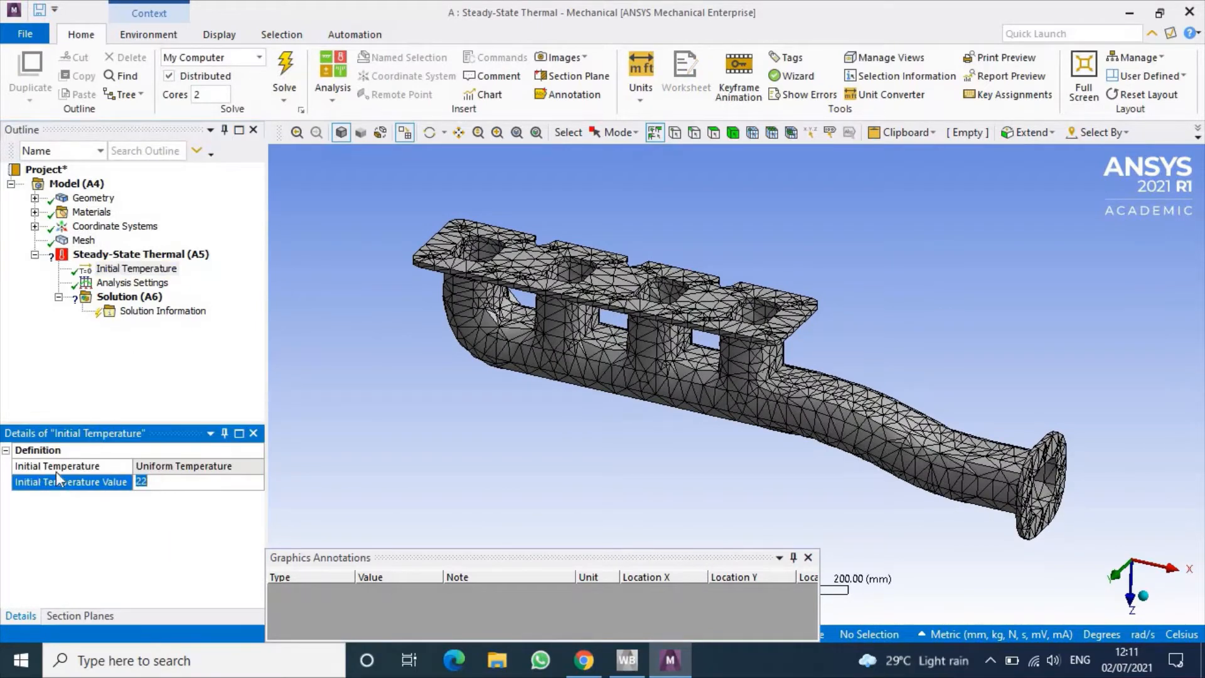
left_click(161, 506)
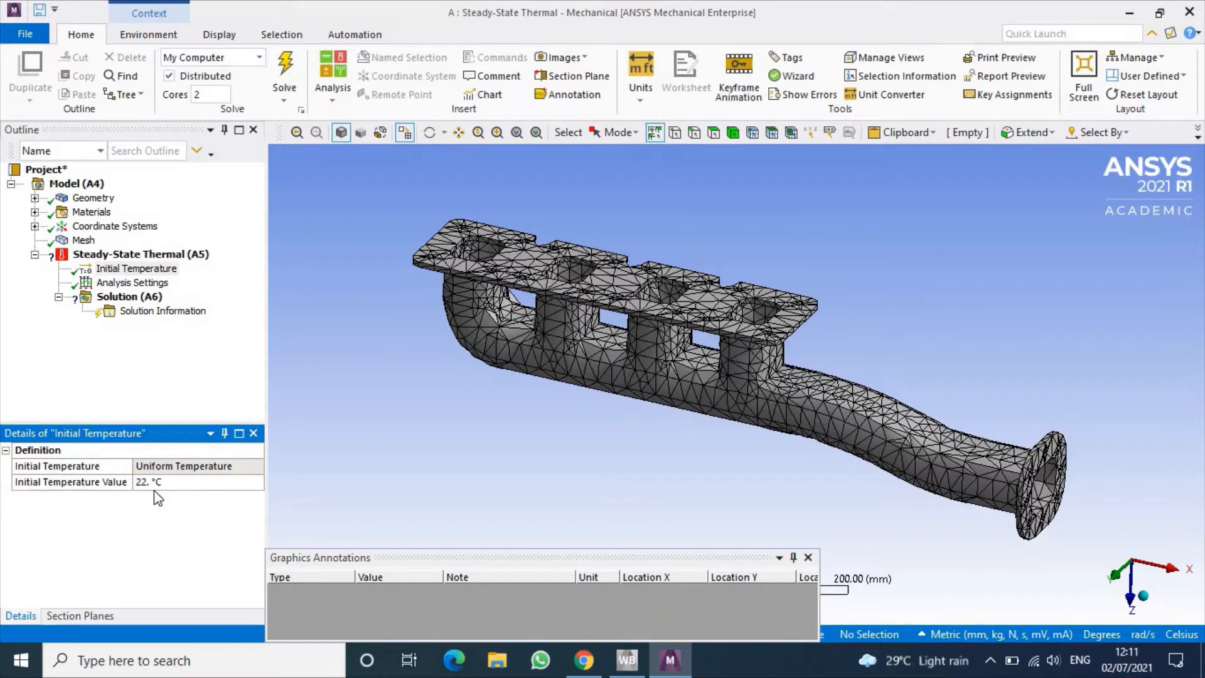
- Insert a Temperature load into the Steady-State Thermal analysis
left_click(123, 255)
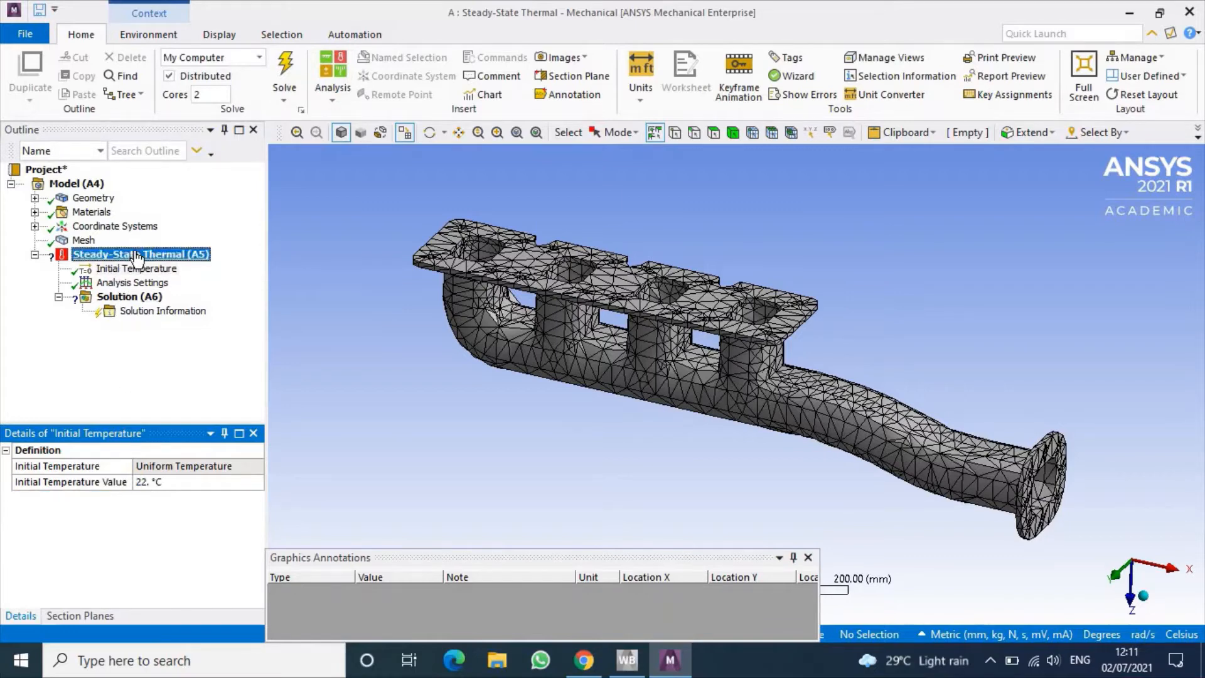
right_click(134, 254)
mouse_move(253, 265)
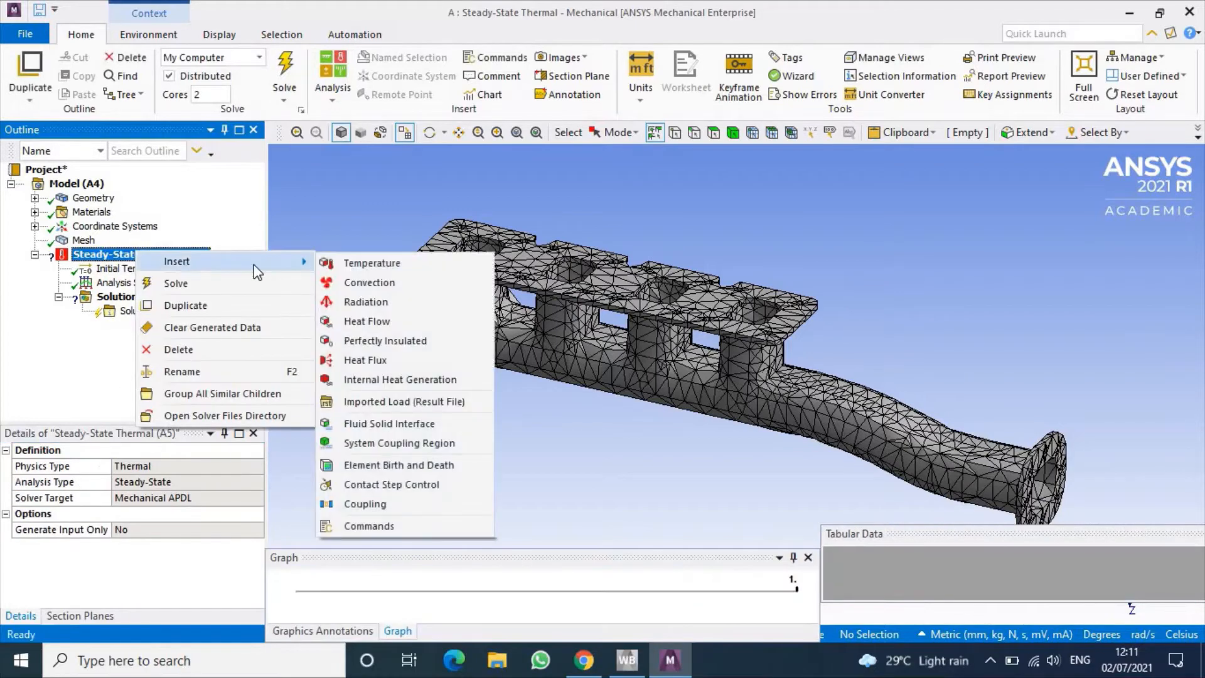
left_click(349, 265)
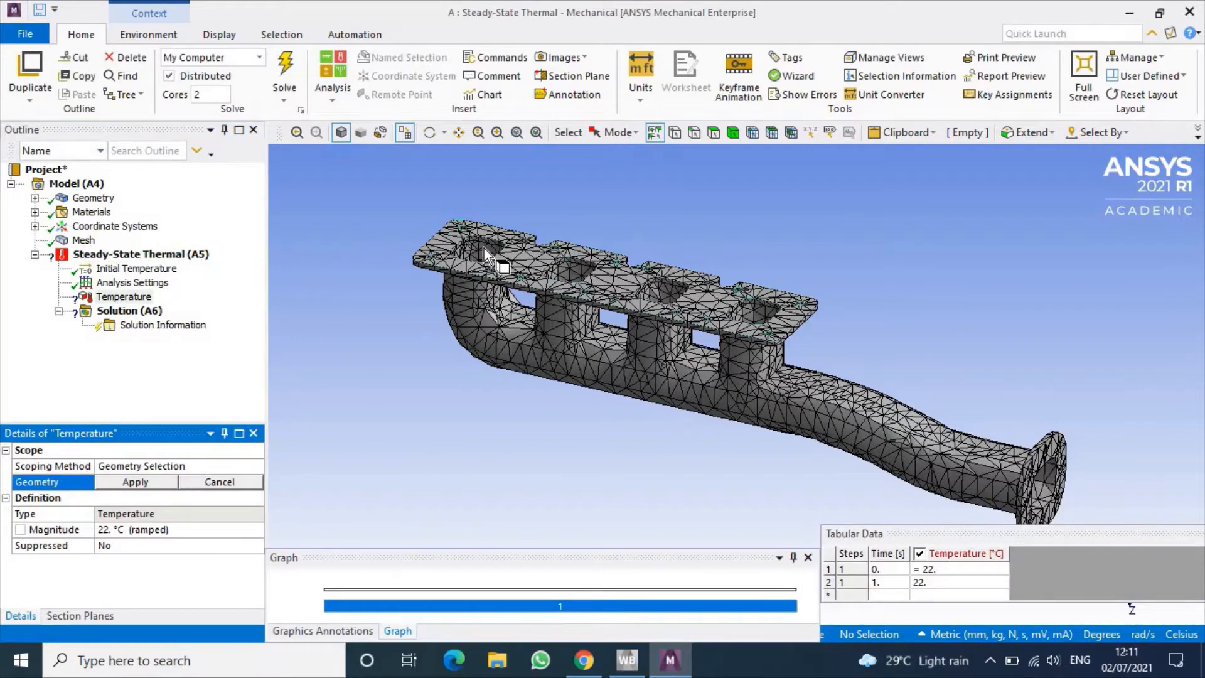
- Scope the temperature load to the inner faces of the four rectangular port openings in the long flange
left_click(713, 133)
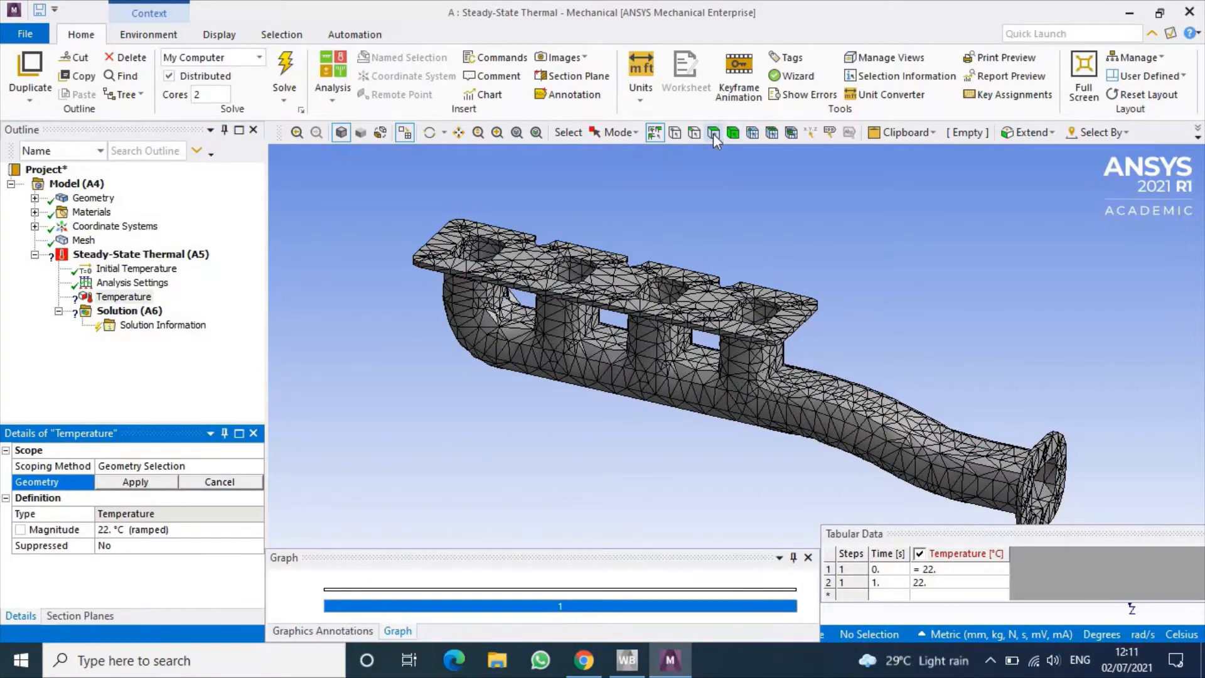
left_click(477, 245)
scroll(531, 267, "up", 5)
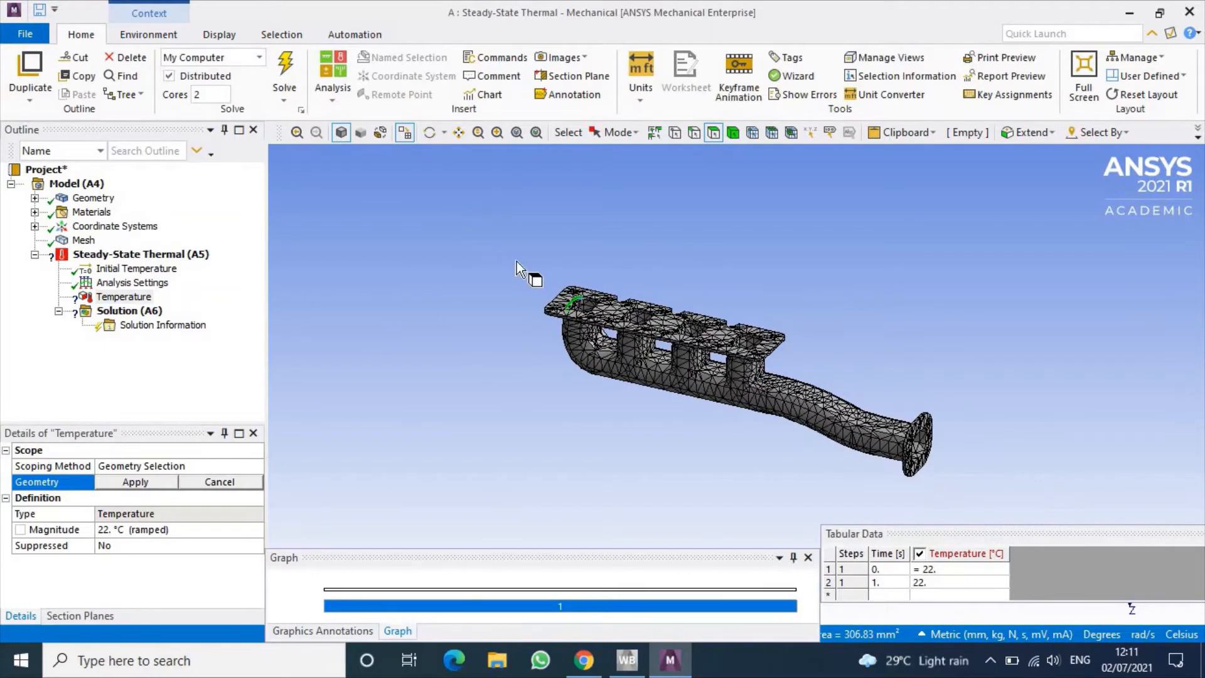
scroll(524, 276, "down", 4)
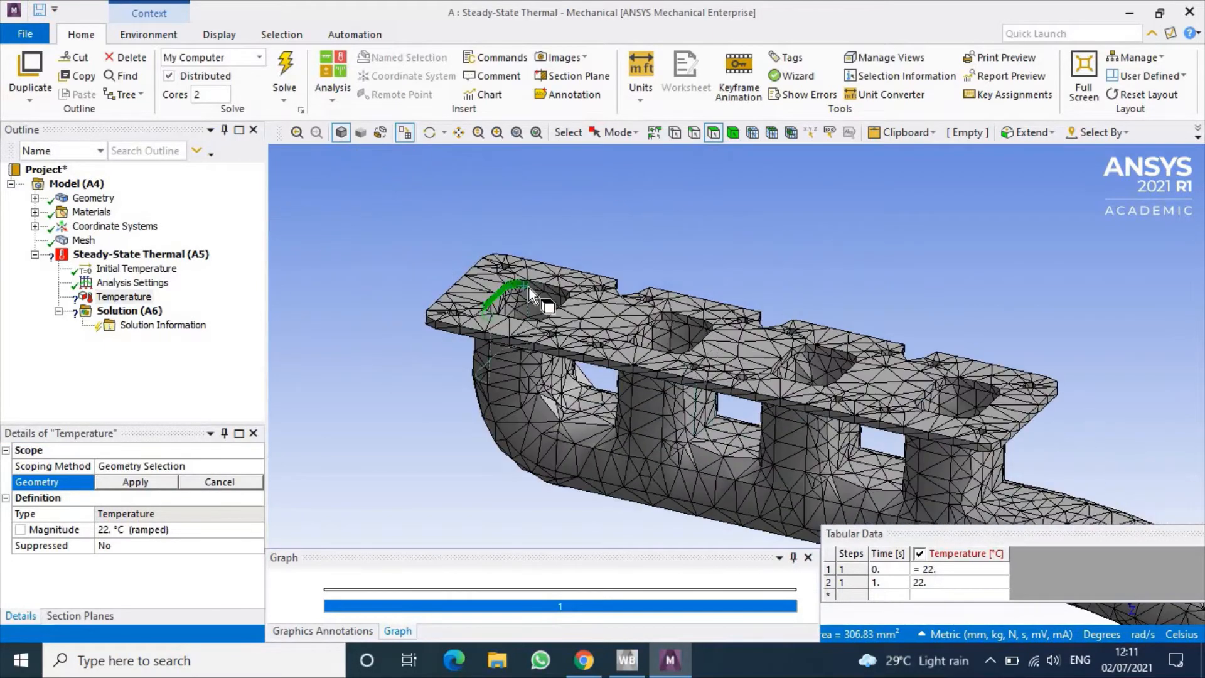
left_click(555, 300)
middle_click_drag(658, 390, 673, 424)
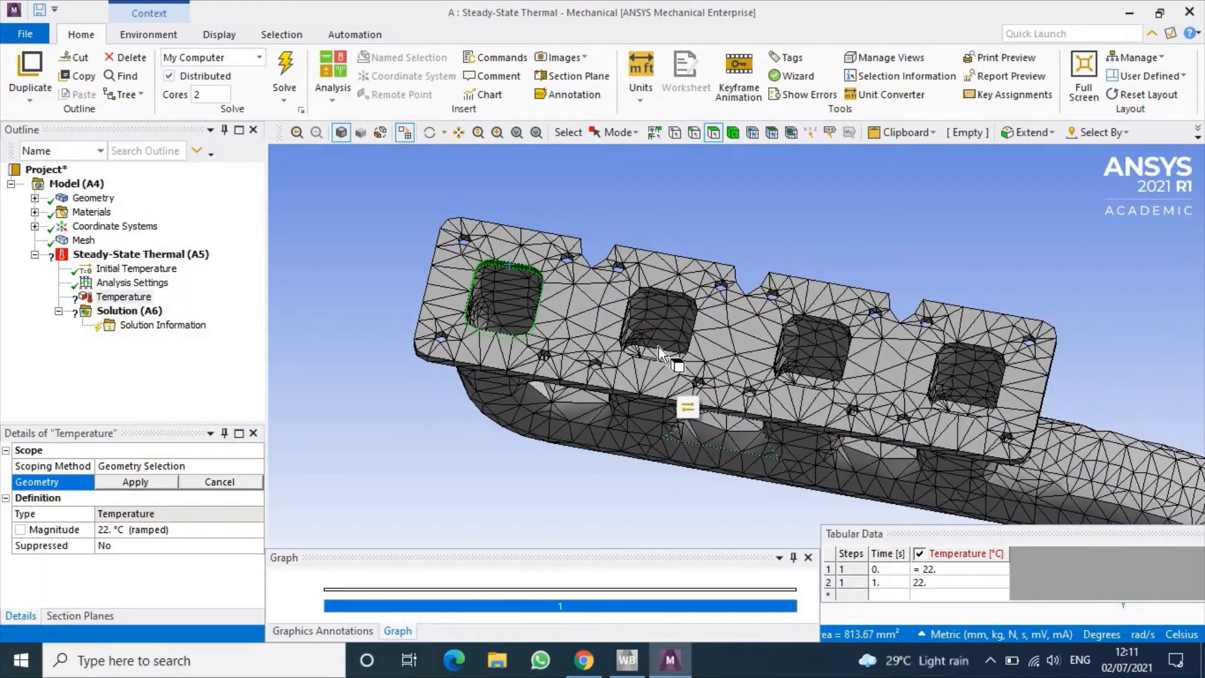
left_click(664, 292, "ctrl")
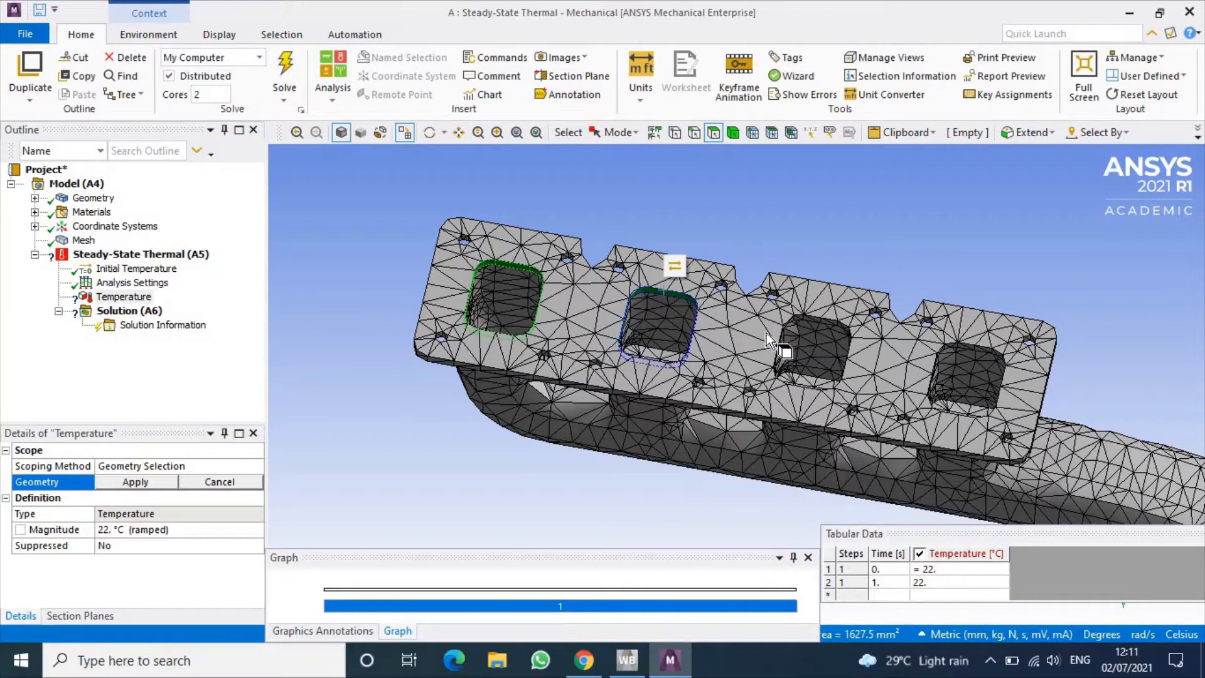
left_click(828, 322, "ctrl")
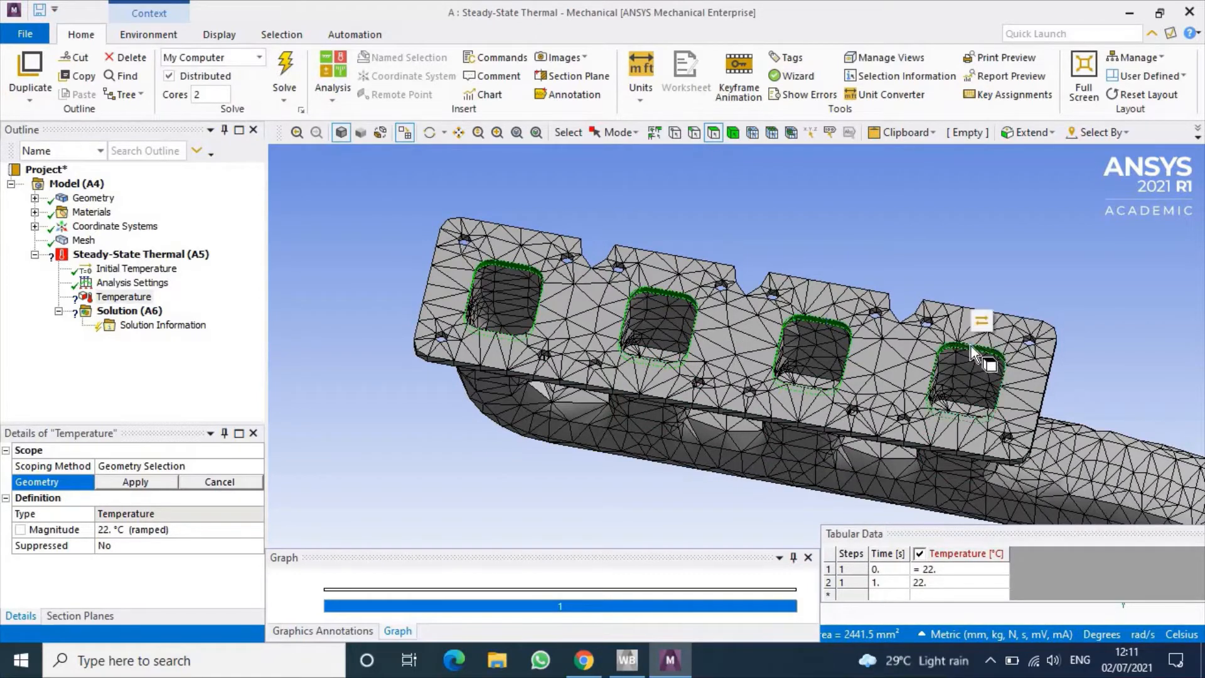
left_click(970, 345, "ctrl")
left_click(134, 483)
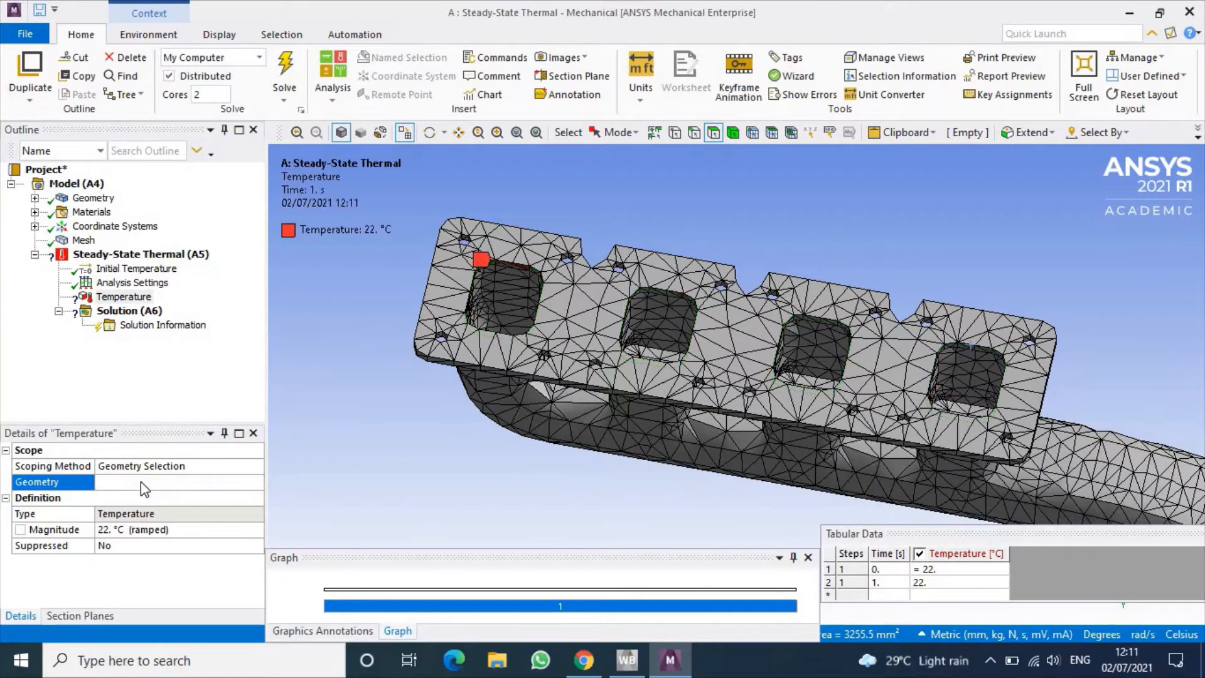
- Set the magnitude of the temperature load on the port faces to 100 °C
middle_click_drag(664, 458, 584, 430)
scroll(665, 431, "down", 4)
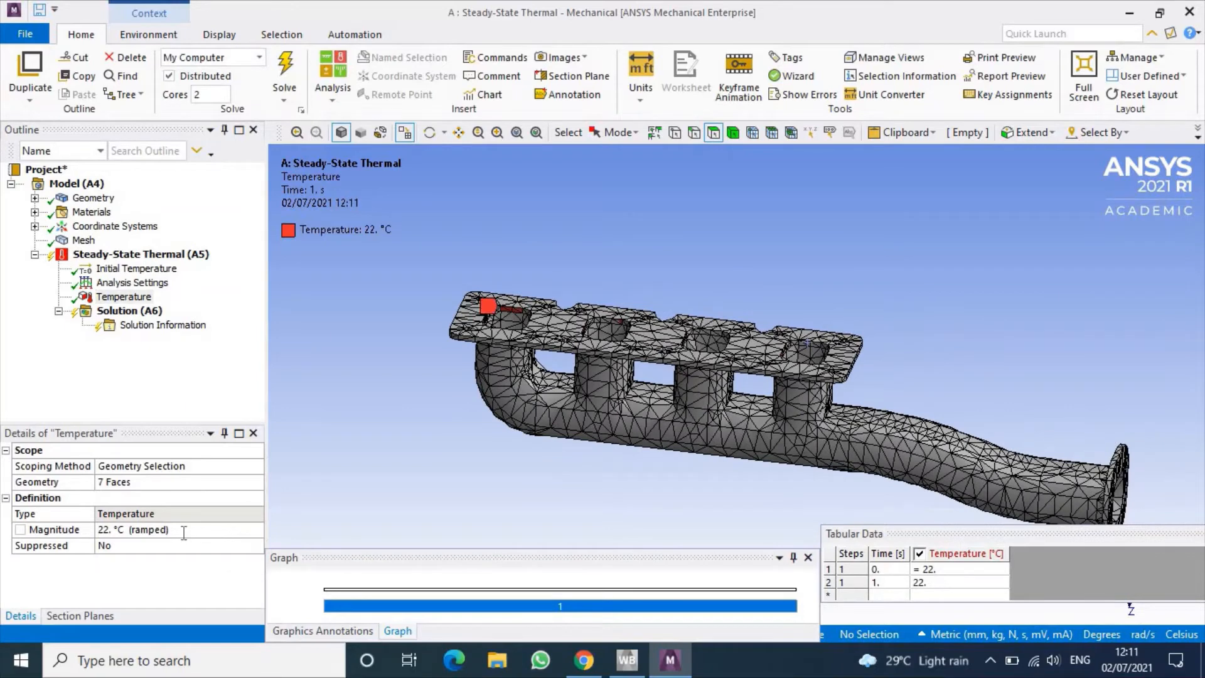
left_click(184, 532)
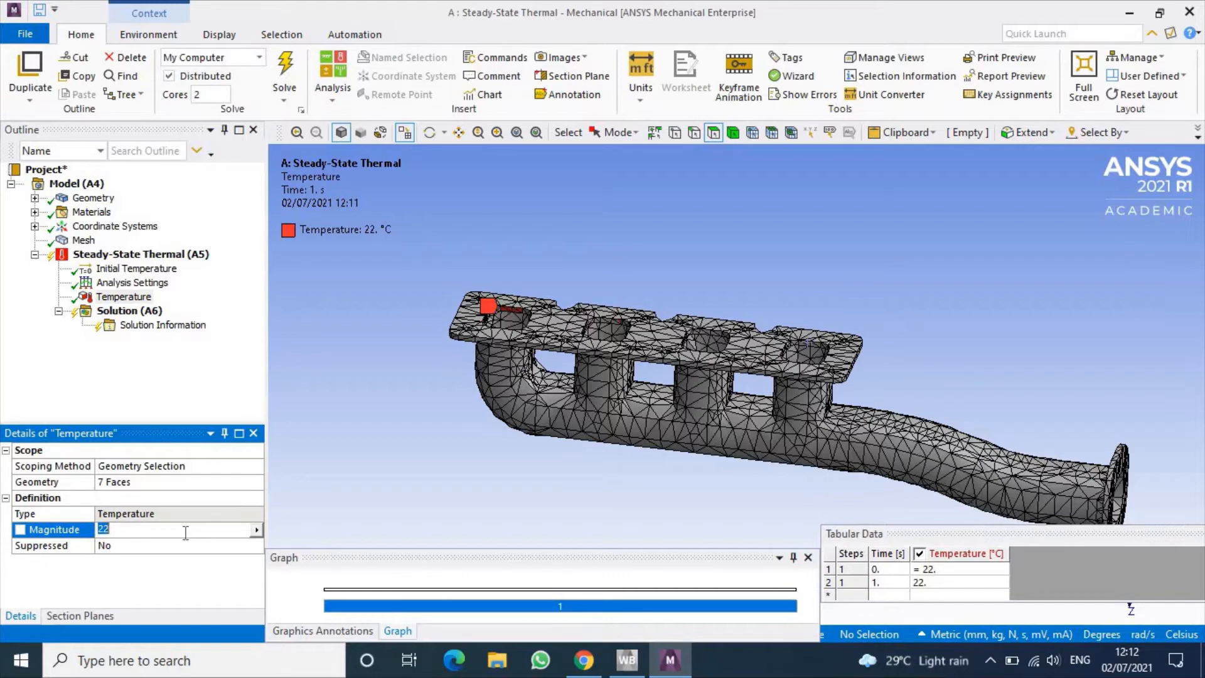
type("100")
key("Return")
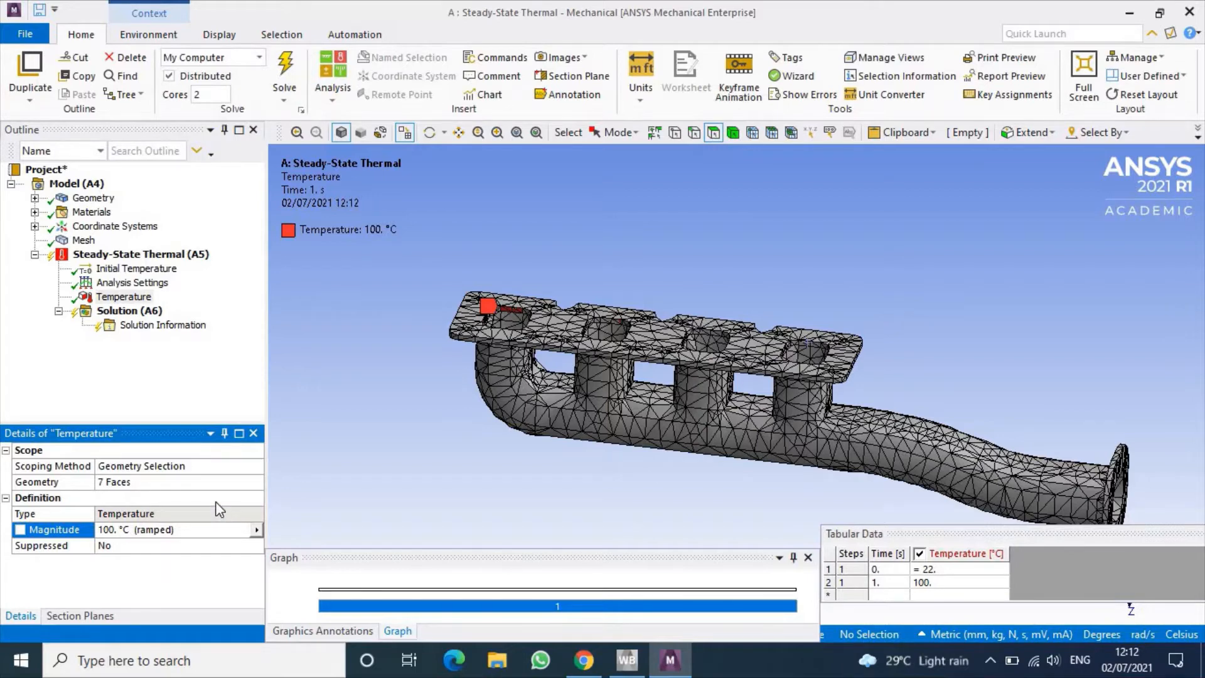
- Insert a Convection load and scope it to the two opposite side faces running along the manifold pipe and its branches
right_click(148, 259)
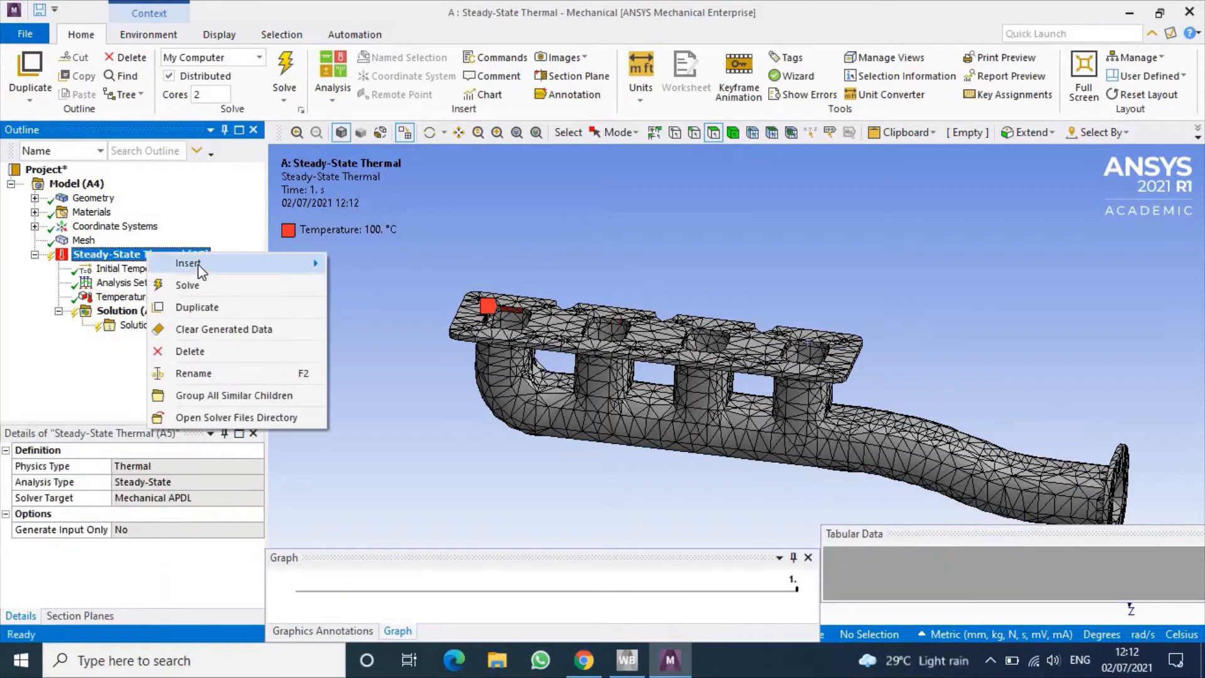
mouse_move(207, 263)
left_click(411, 283)
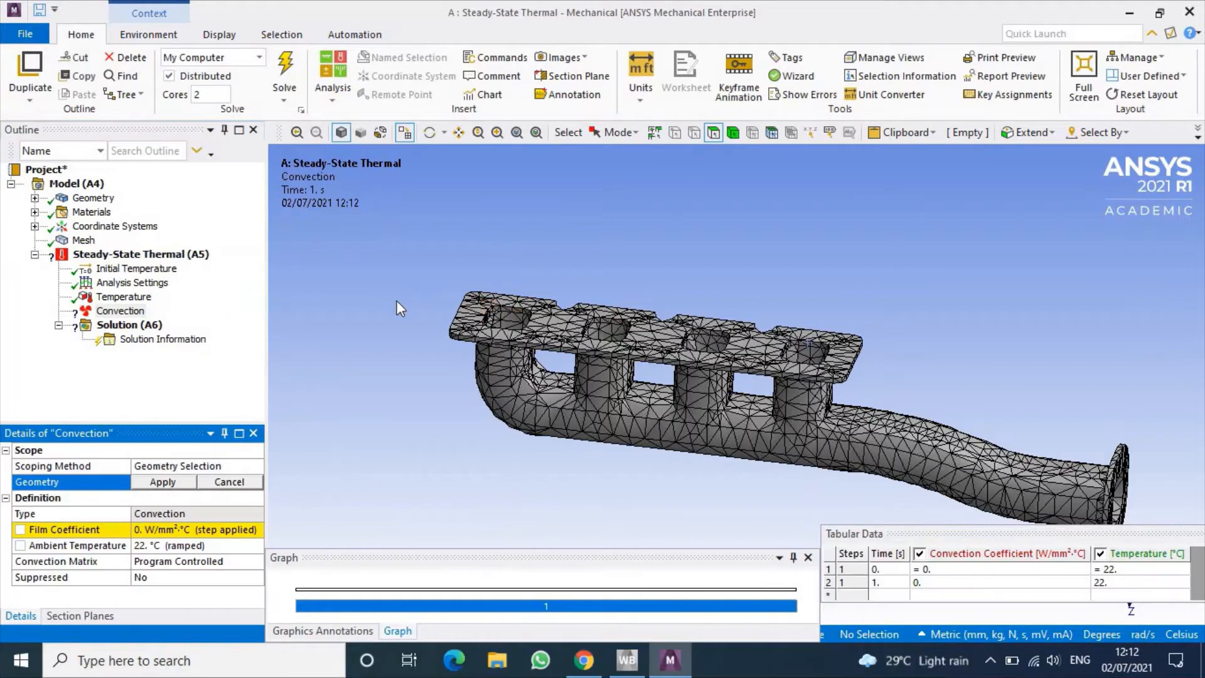
left_click(567, 419)
left_click(654, 470)
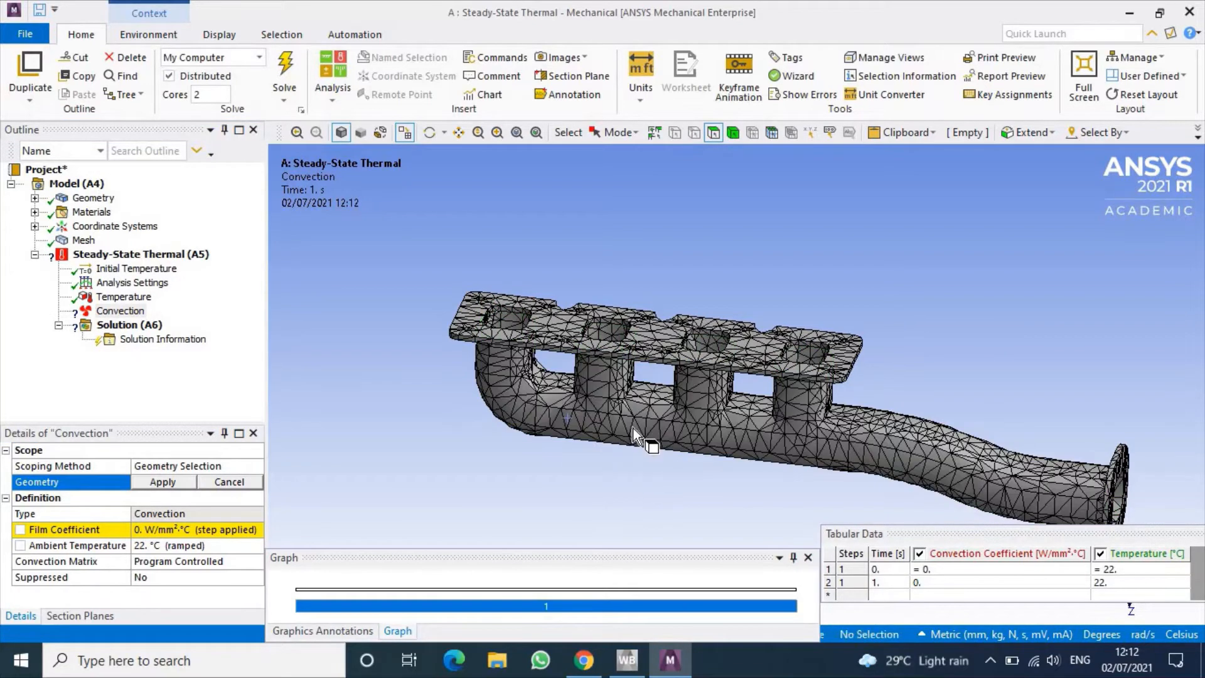
left_click(634, 427)
middle_click_drag(974, 367, 808, 422)
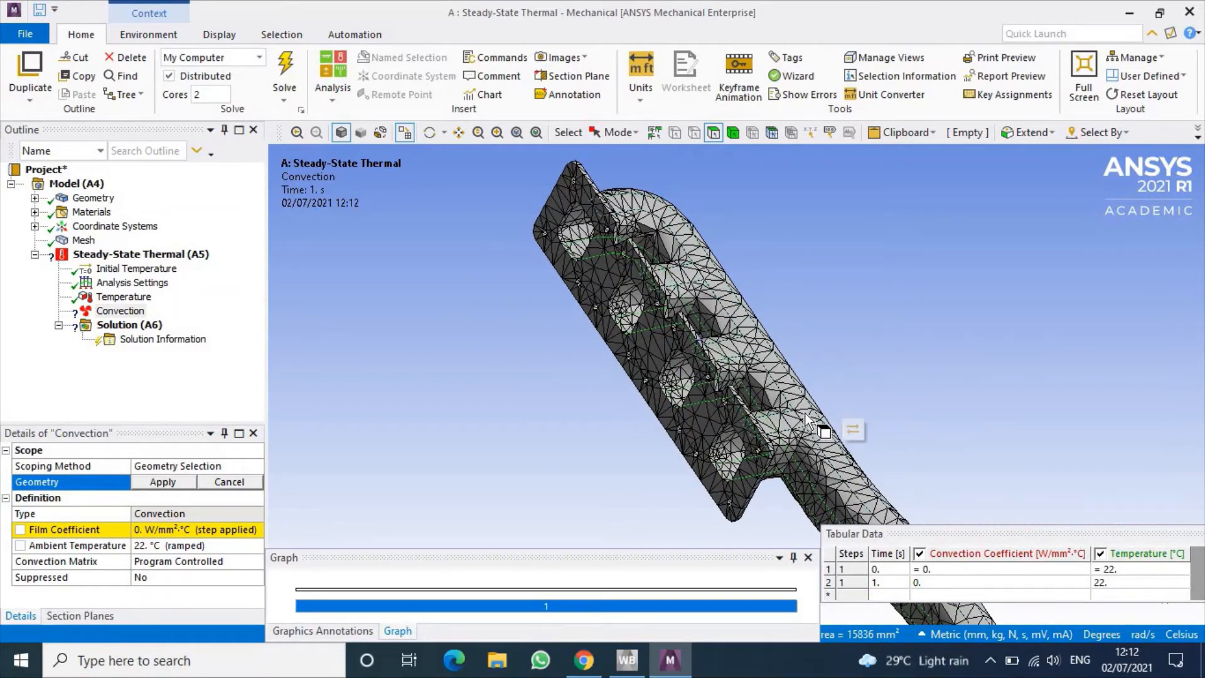
left_click(808, 422, "ctrl")
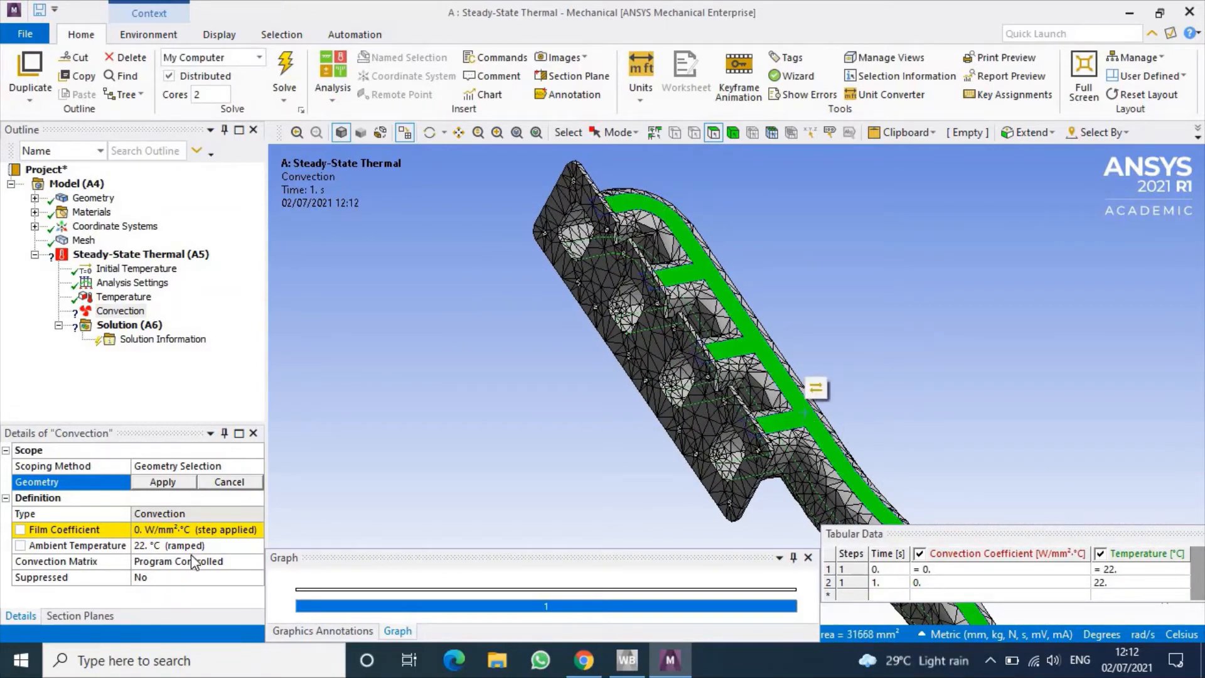
left_click(170, 485)
- Import the temperature-dependent "Stagnant Air - Simplified Case" data as the Film Coefficient of the Convection load
middle_click_drag(684, 351, 678, 400)
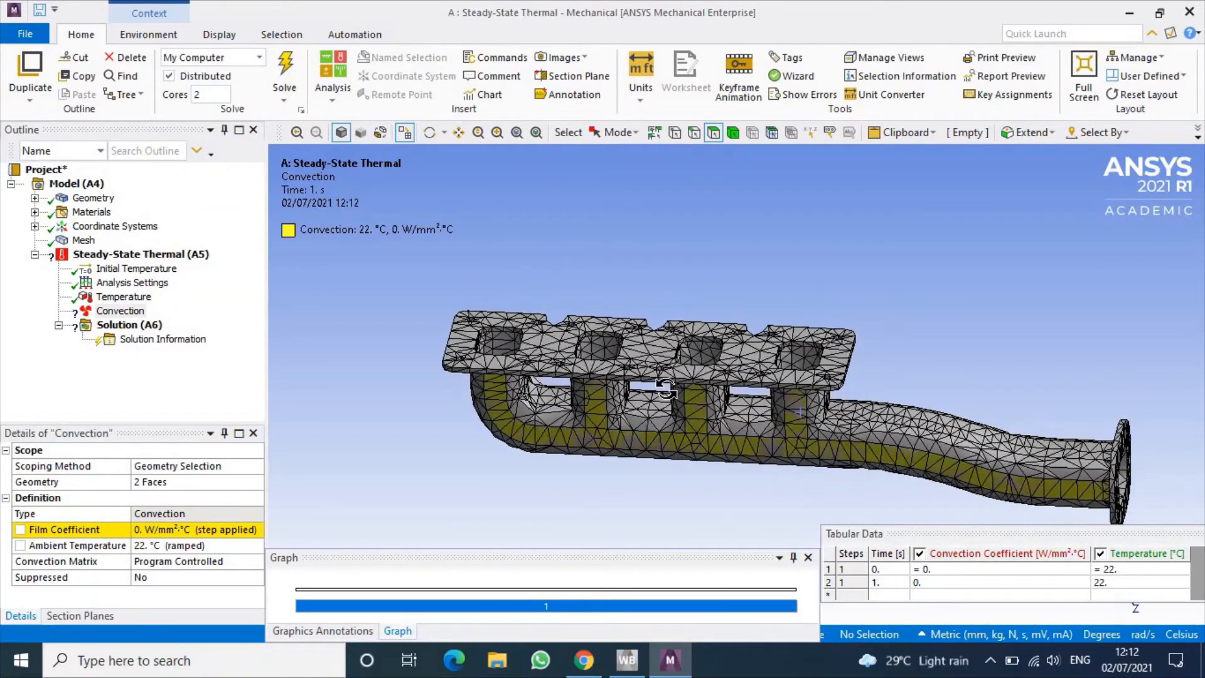
left_click(241, 537)
left_click(256, 530)
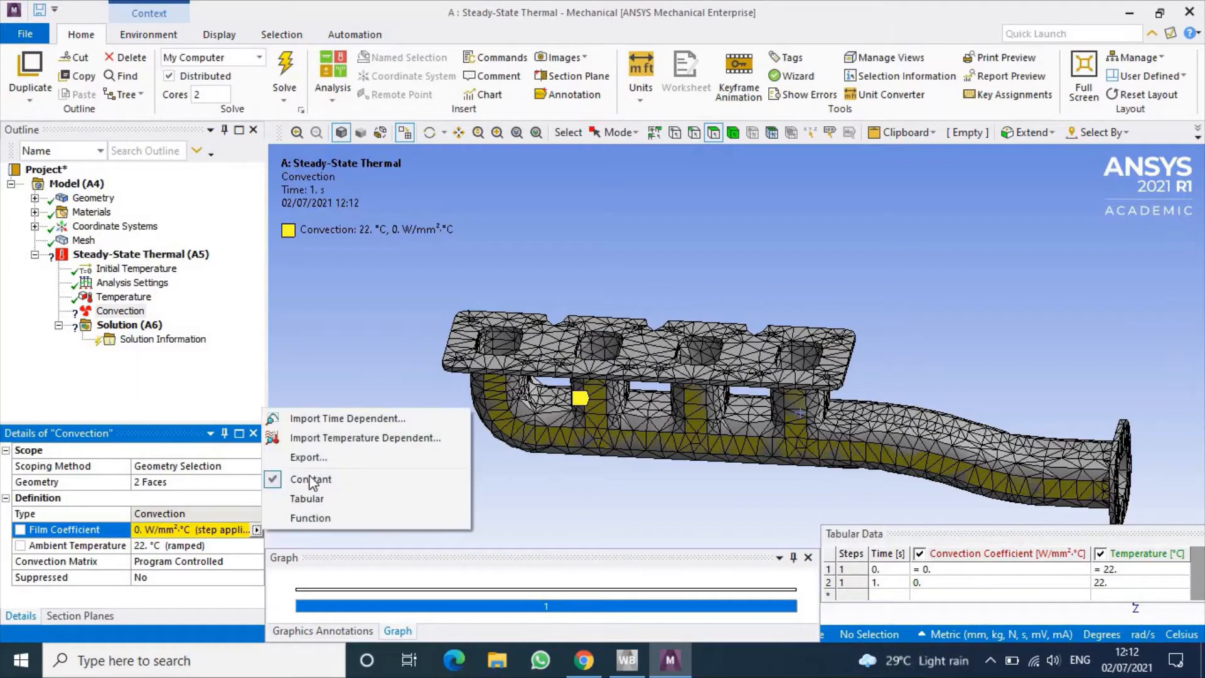
left_click(337, 443)
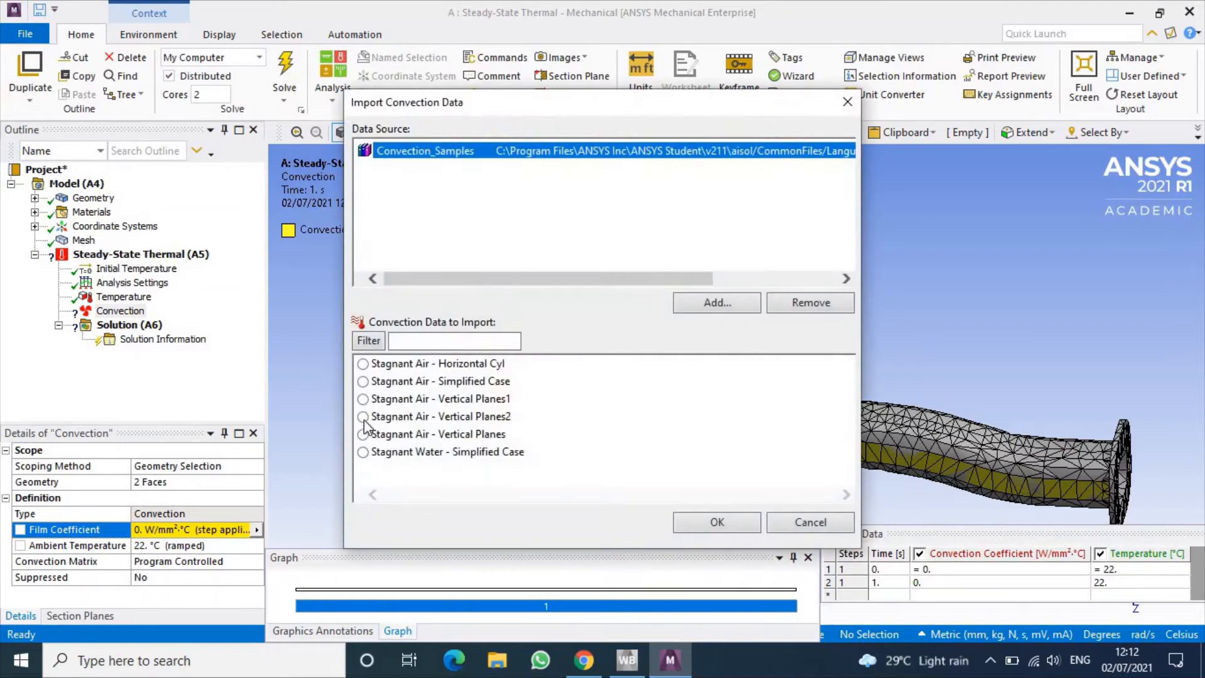
double_click(372, 385)
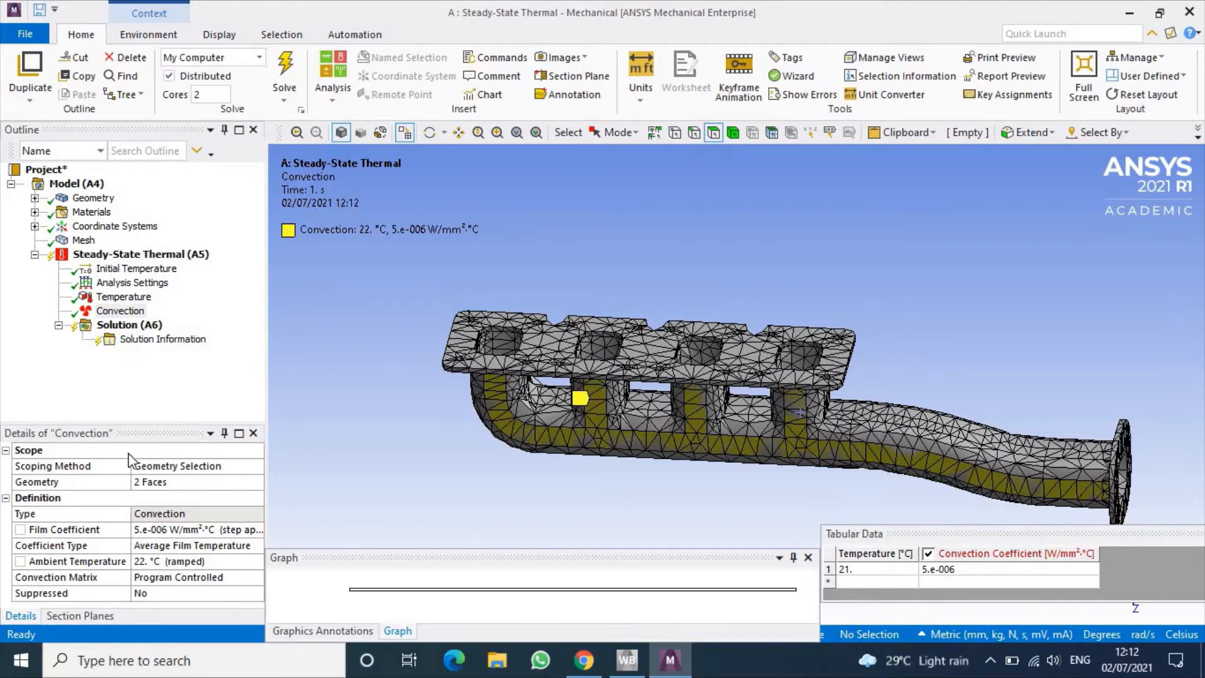
- Insert a thermal Temperature result into the Steady-State Thermal solution
right_click(137, 328)
mouse_move(173, 339)
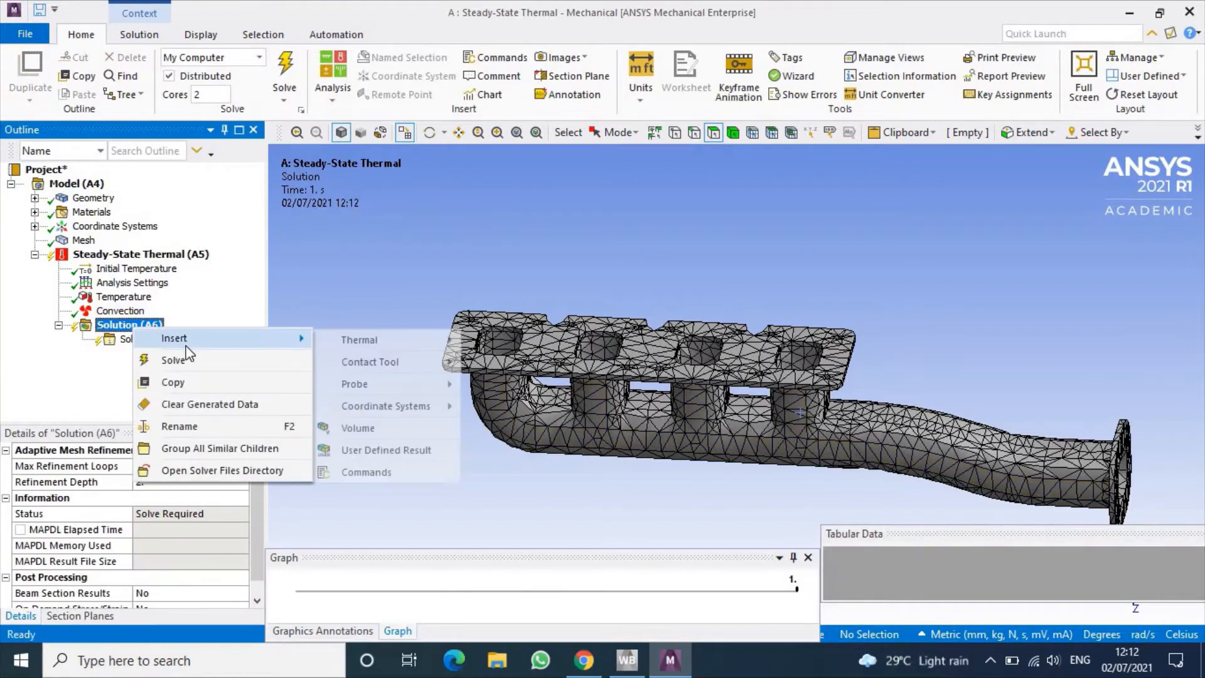
mouse_move(351, 341)
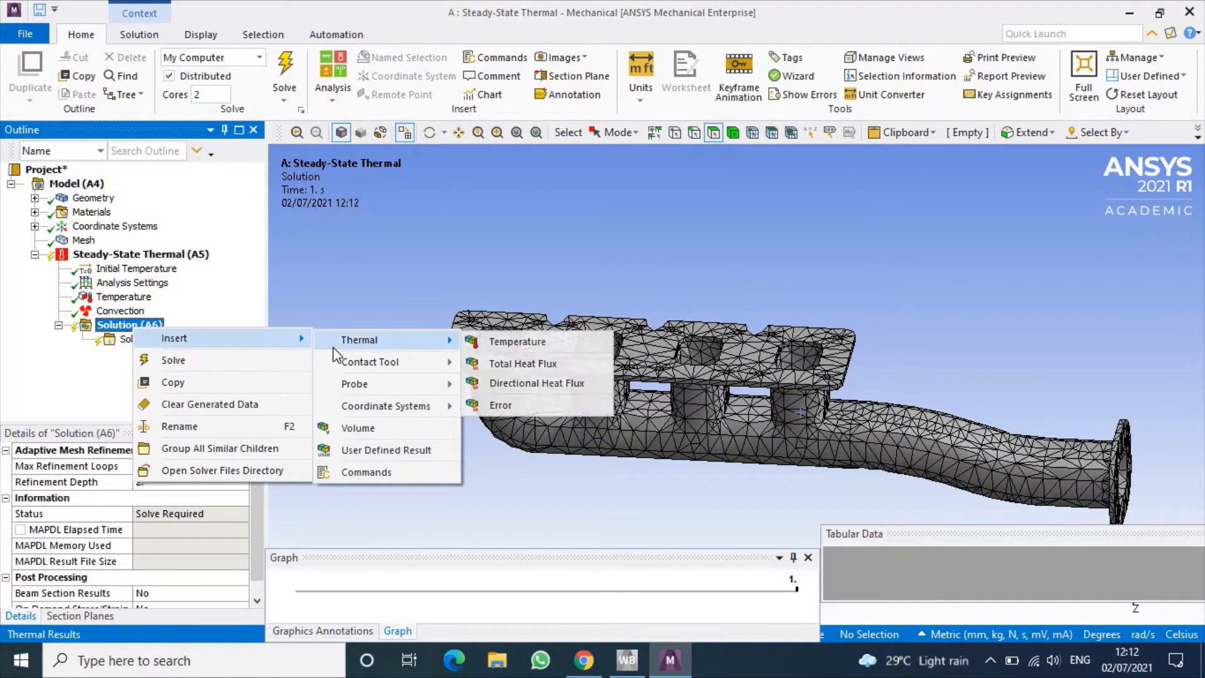
left_click(509, 341)
- Insert a Total Heat Flux result into the Steady-State Thermal solution and solve the analysis
right_click(154, 327)
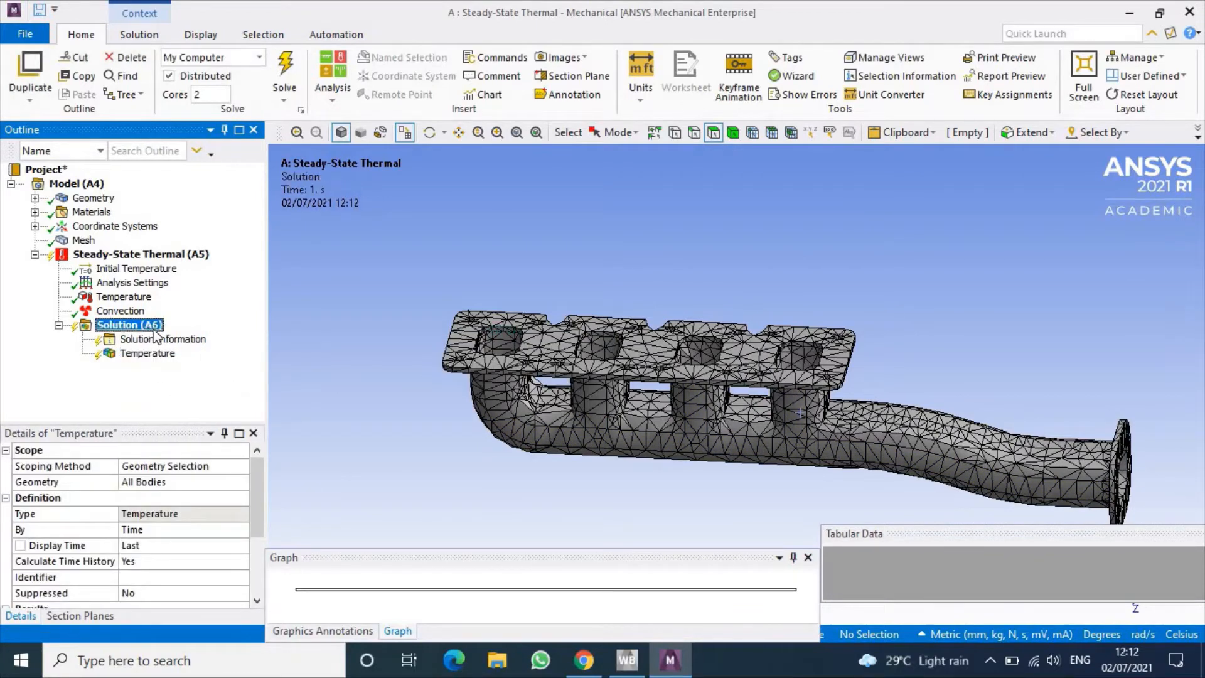
mouse_move(201, 339)
mouse_move(425, 347)
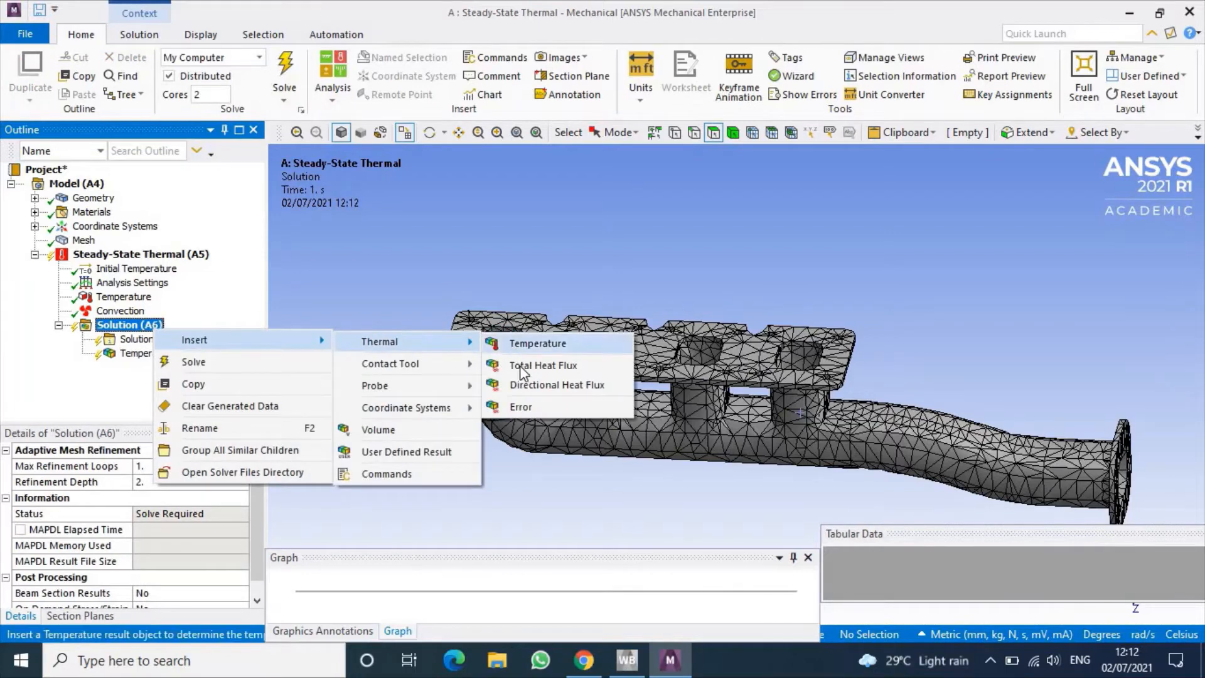
left_click(541, 364)
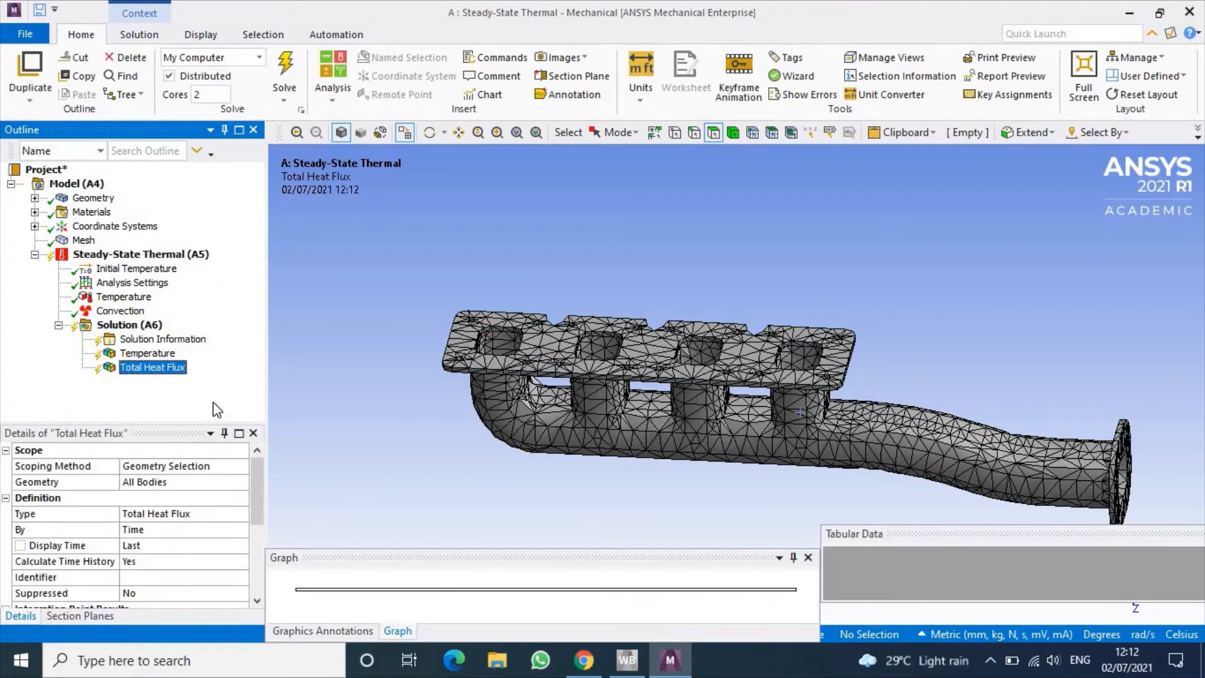
left_click(286, 72)
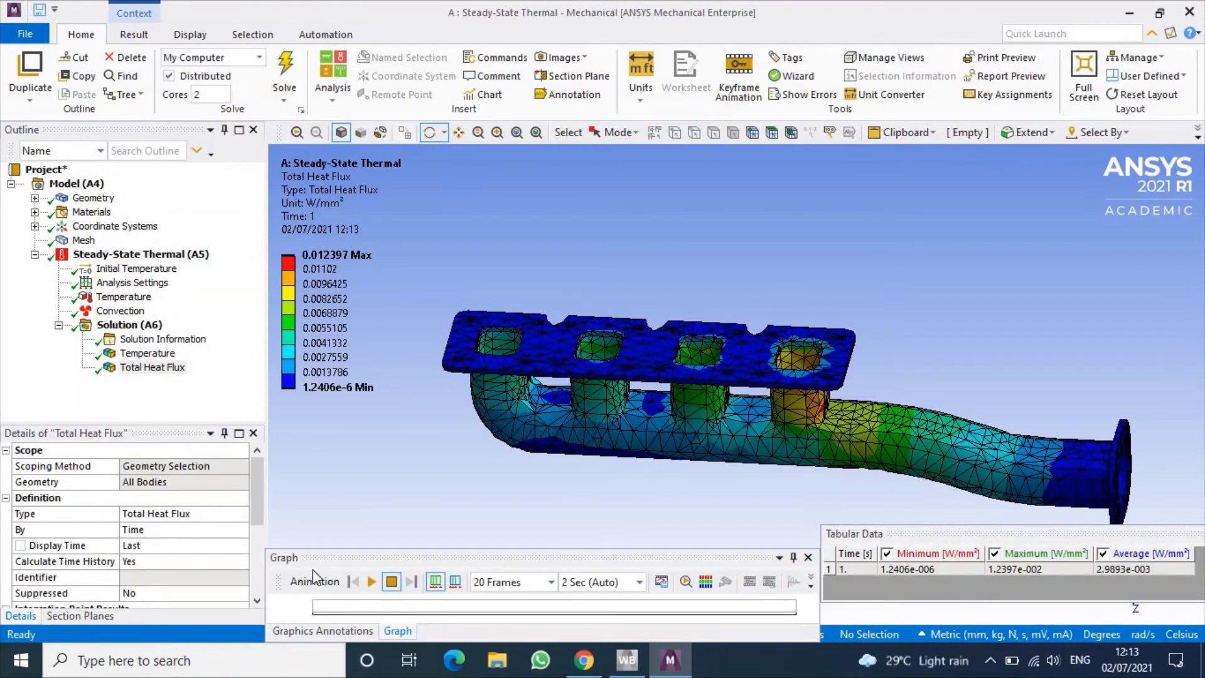
- Animate the Total Heat Flux and Temperature results to examine their distribution over the manifold
left_click(371, 581)
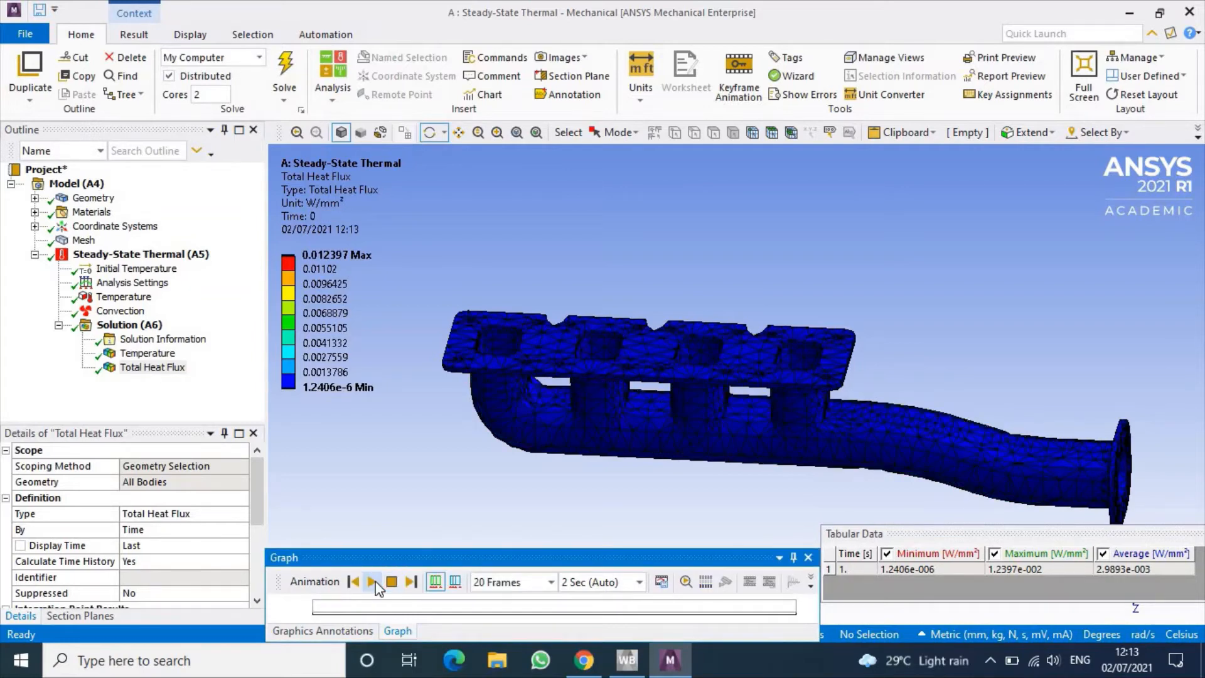
left_click(151, 354)
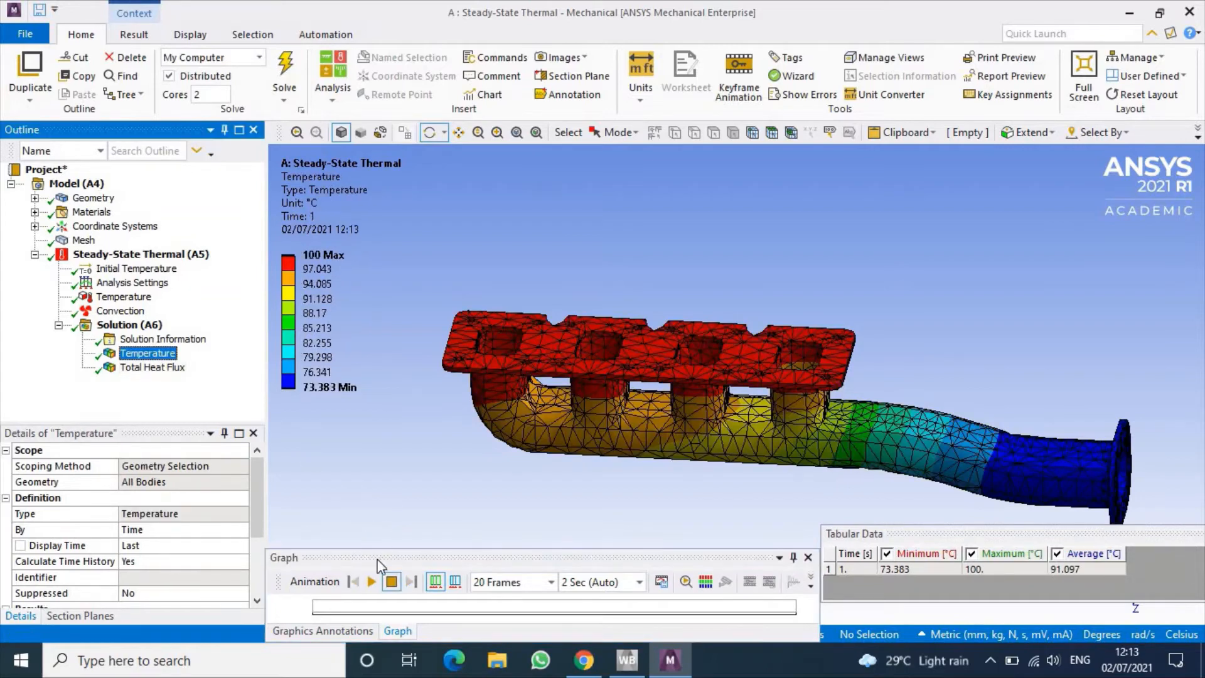
left_click(371, 581)
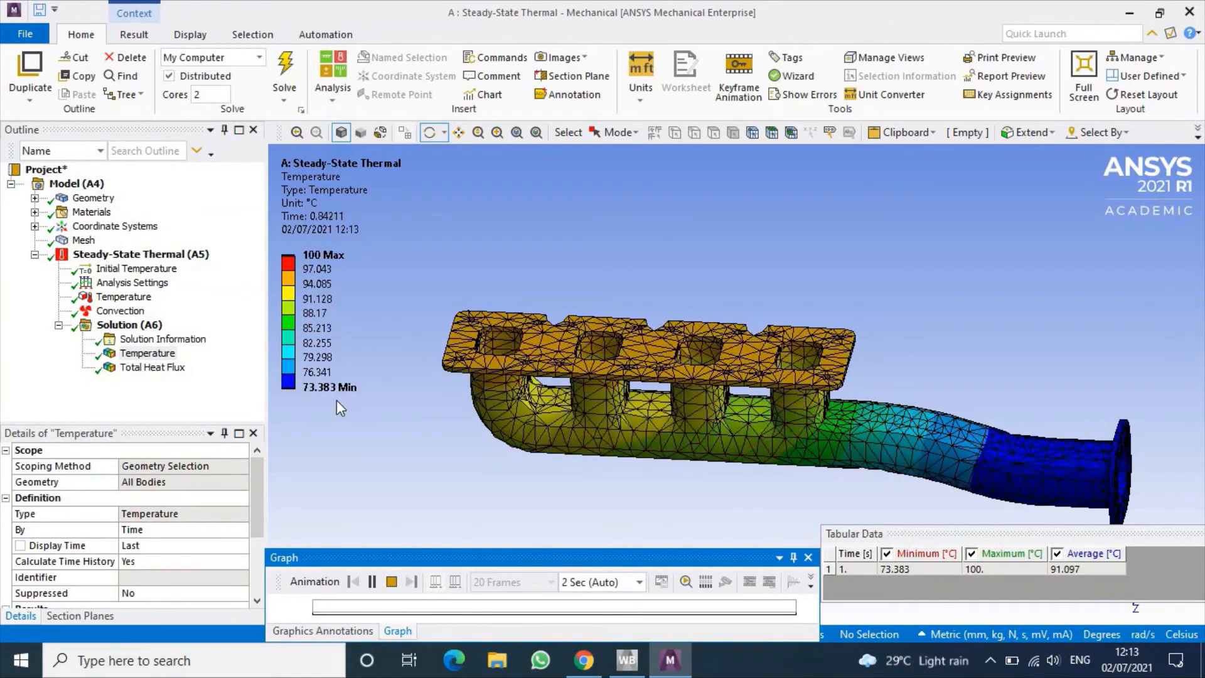
left_click(371, 581)
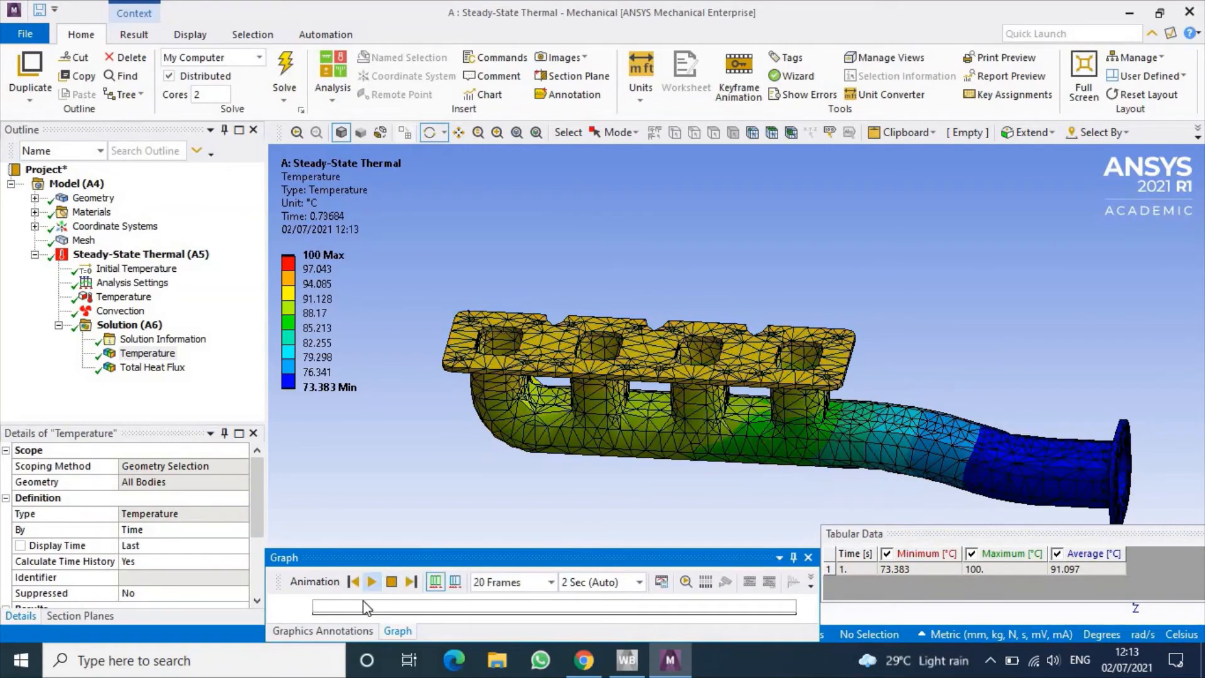
- Switch to Workbench and add a Static Structural system linked to the Solution cell of the Steady-State Thermal system
left_click(628, 661)
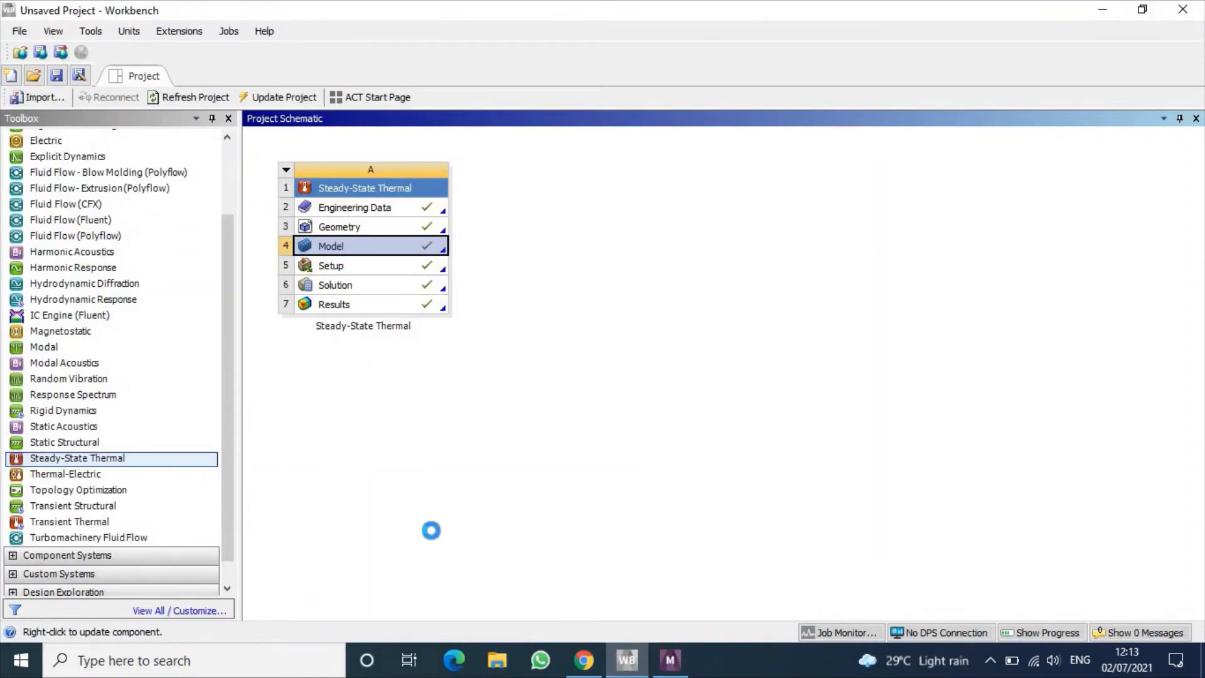
scroll(158, 468, "down", 1)
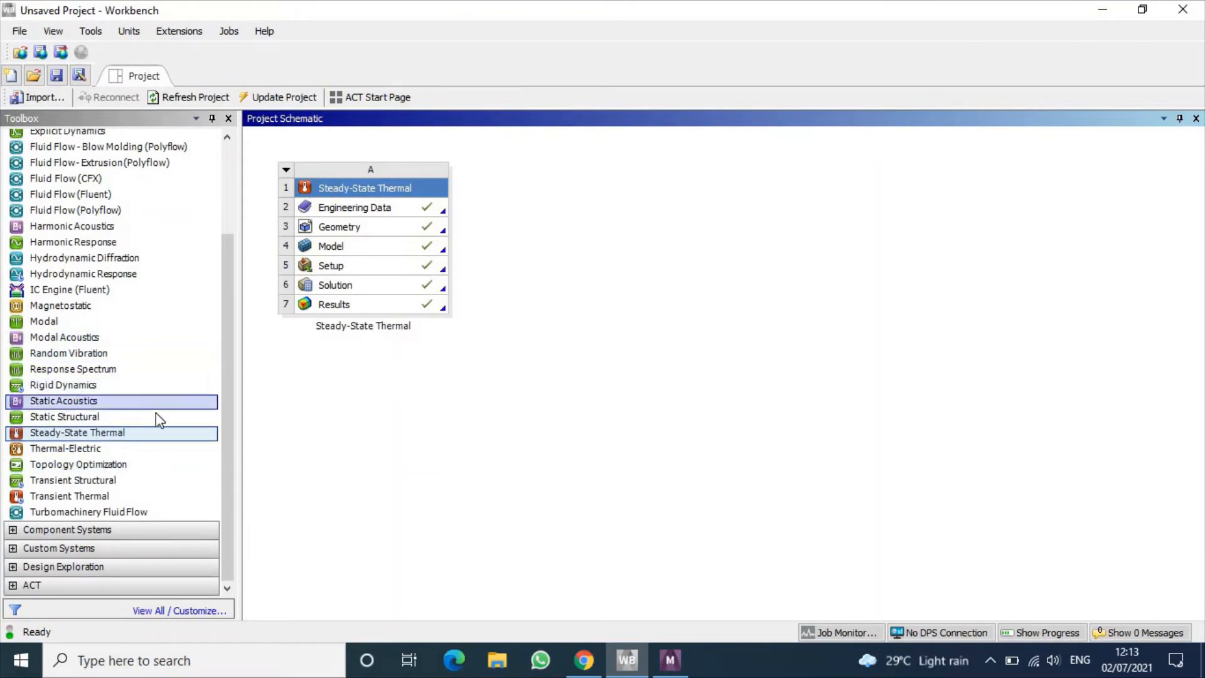
left_click_drag(146, 422, 147, 423)
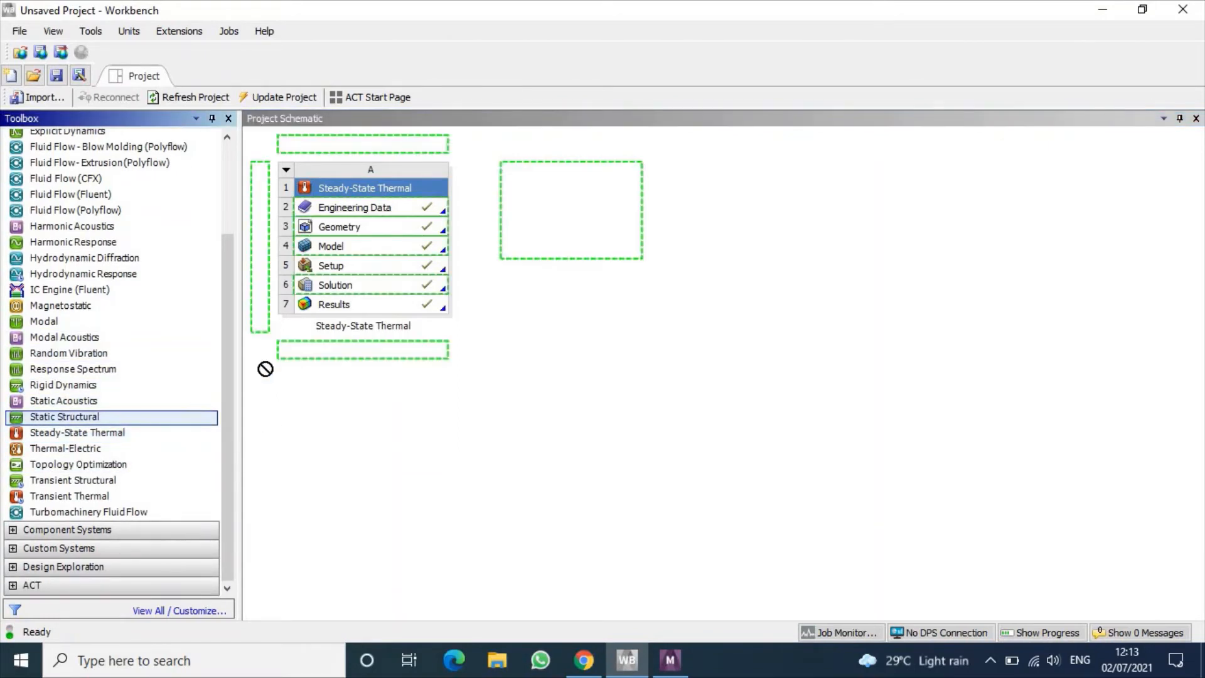
left_click_drag(345, 286, 347, 284)
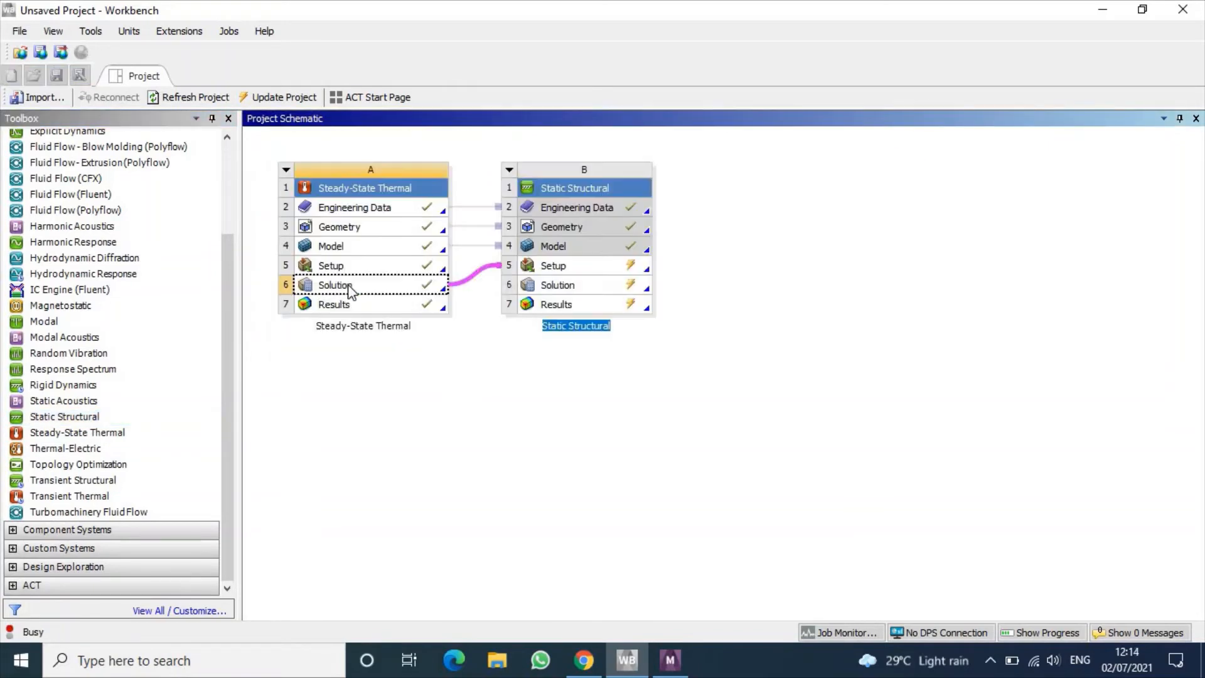
- Reopen Mechanical from the thermal Solution cell and minimise the Workbench window
double_click(347, 286)
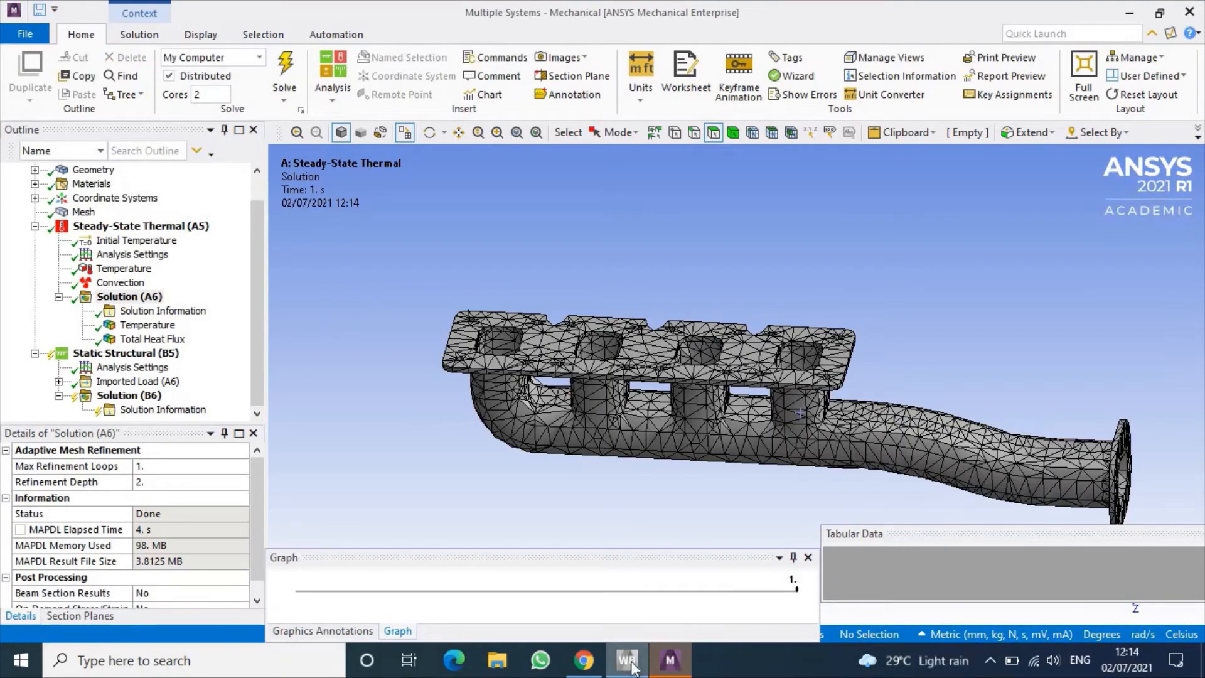
left_click(627, 662)
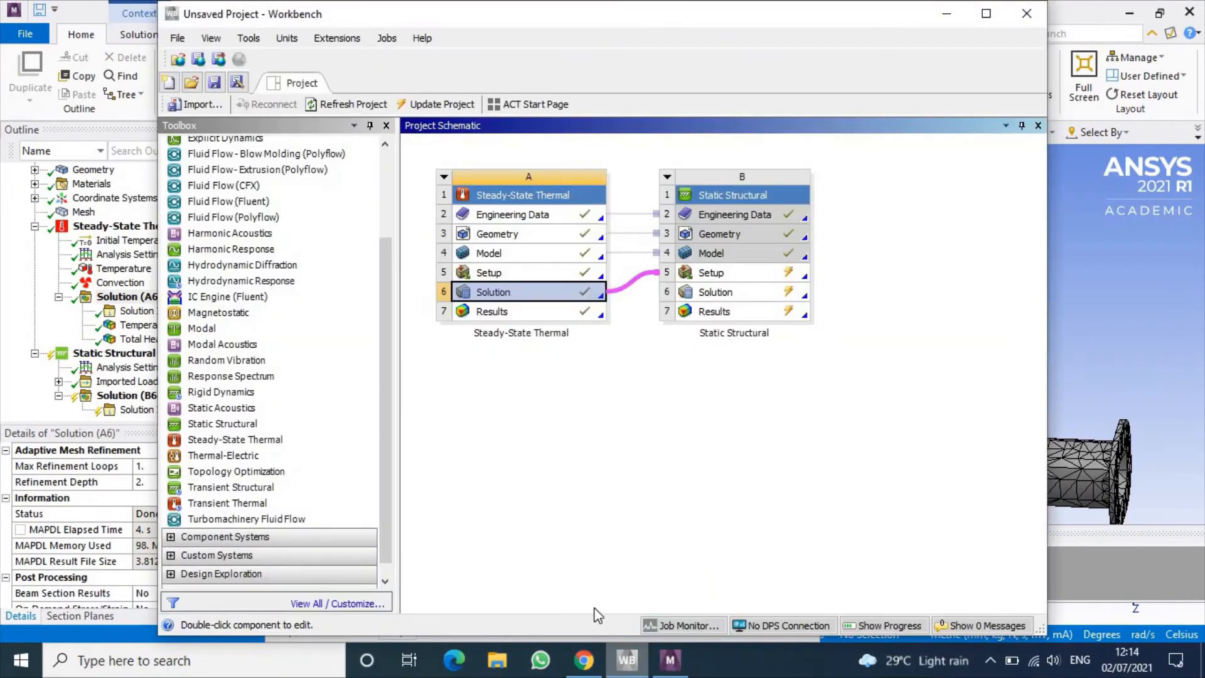
left_click(947, 14)
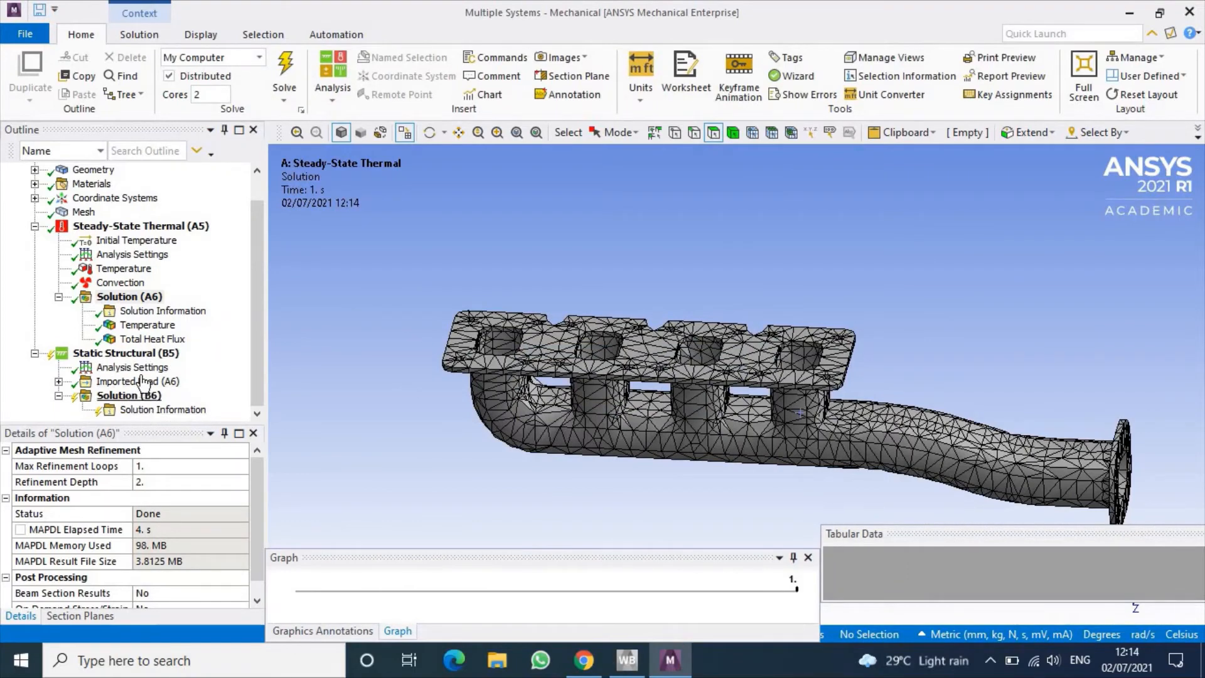
- Insert a Fixed Support into the Static Structural analysis and scope it to the outer face of the outlet flange at the pipe's end
left_click(151, 355)
right_click(151, 358)
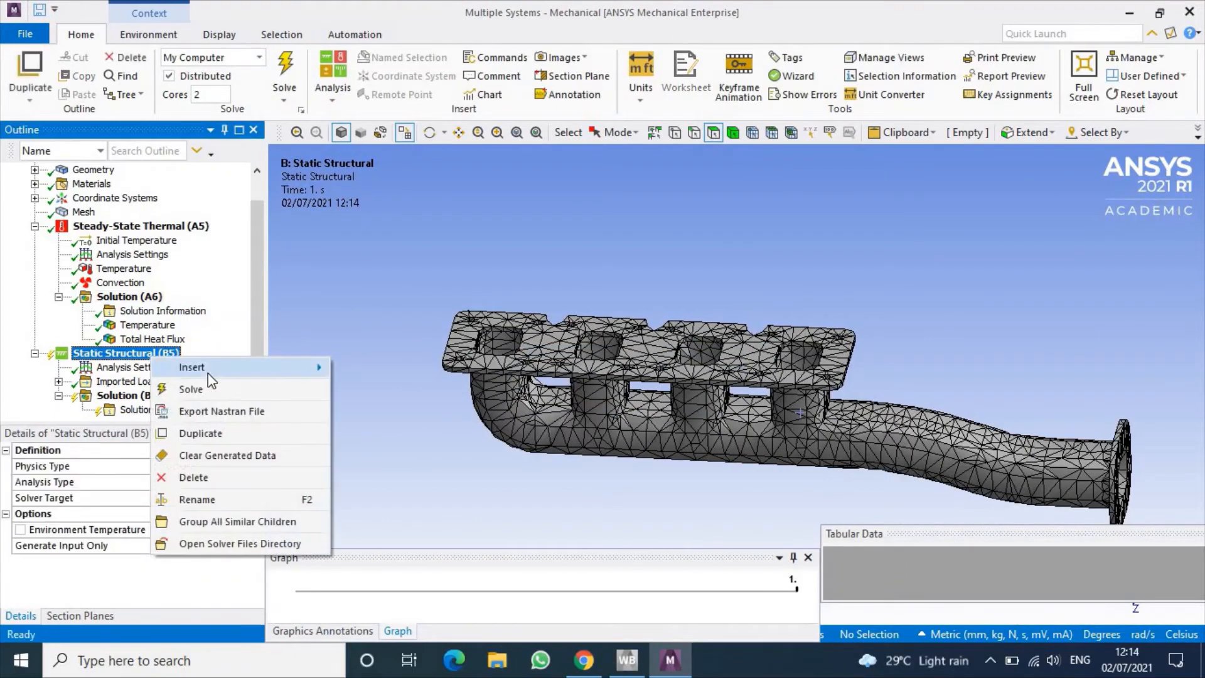
mouse_move(214, 369)
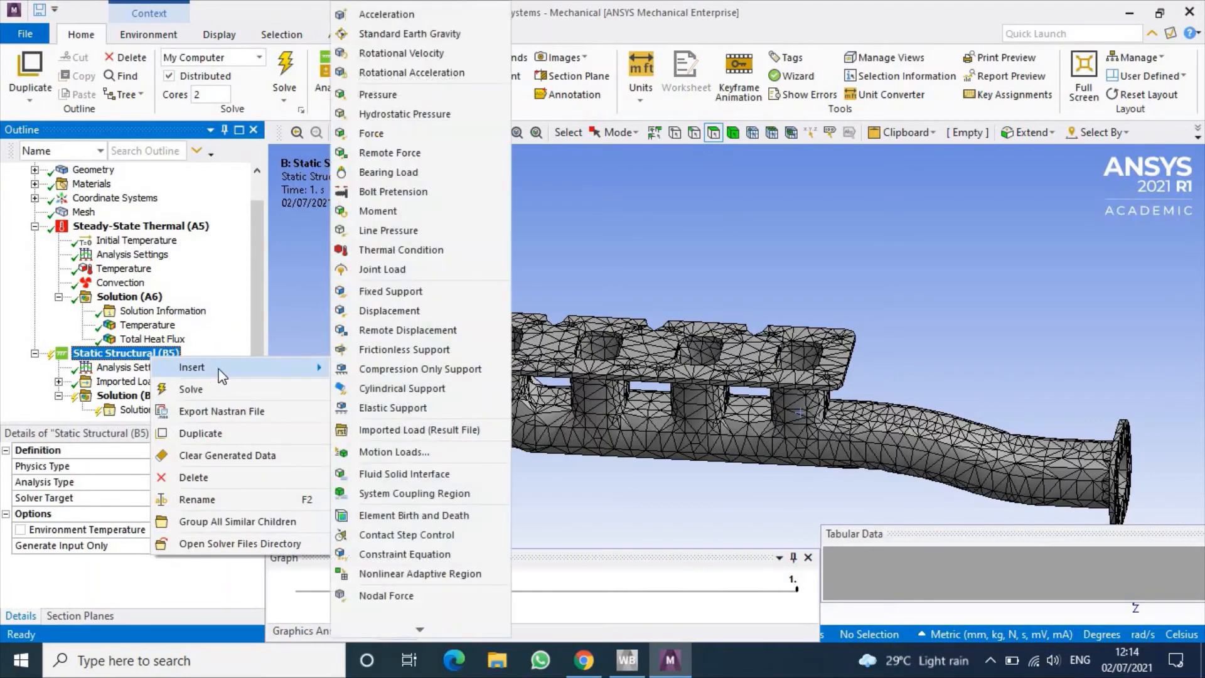
left_click(379, 291)
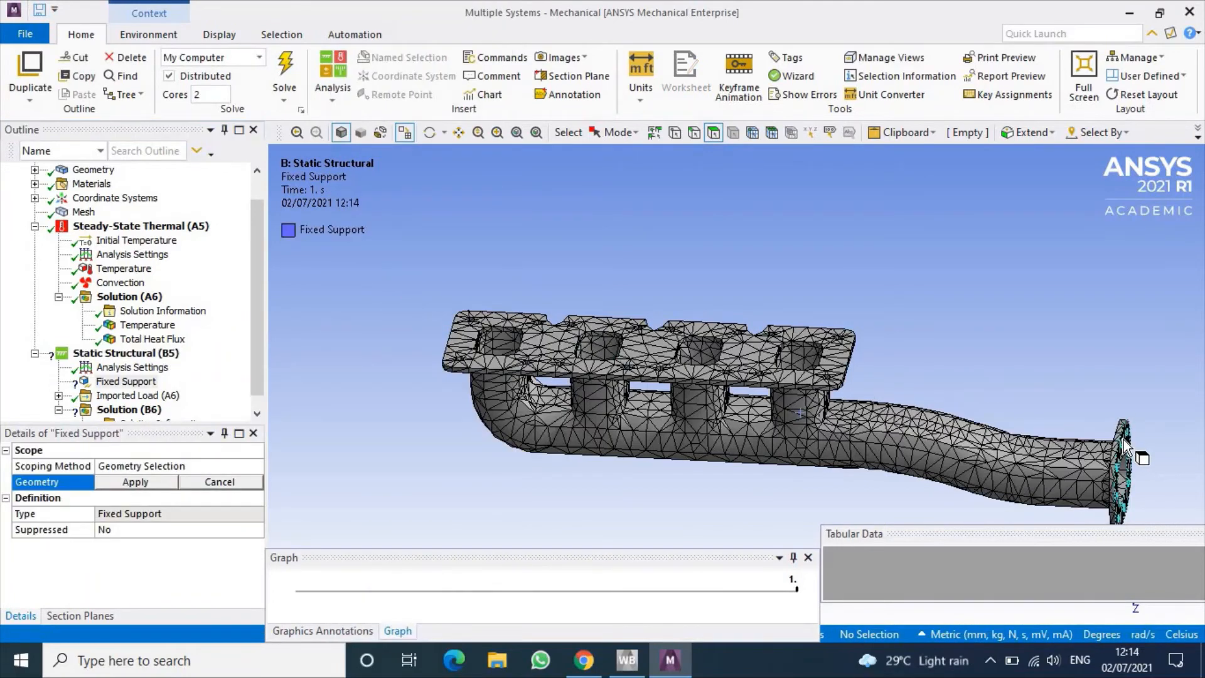
middle_click_drag(998, 441, 1093, 449)
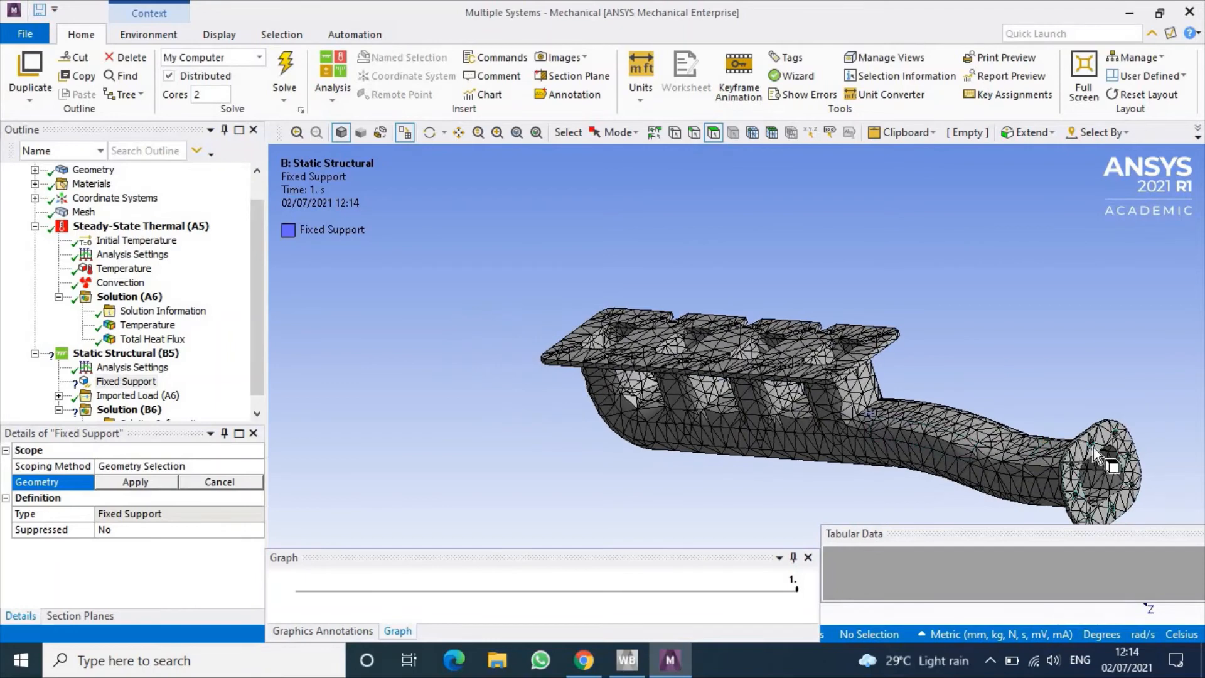
left_click(1093, 447)
left_click(125, 483)
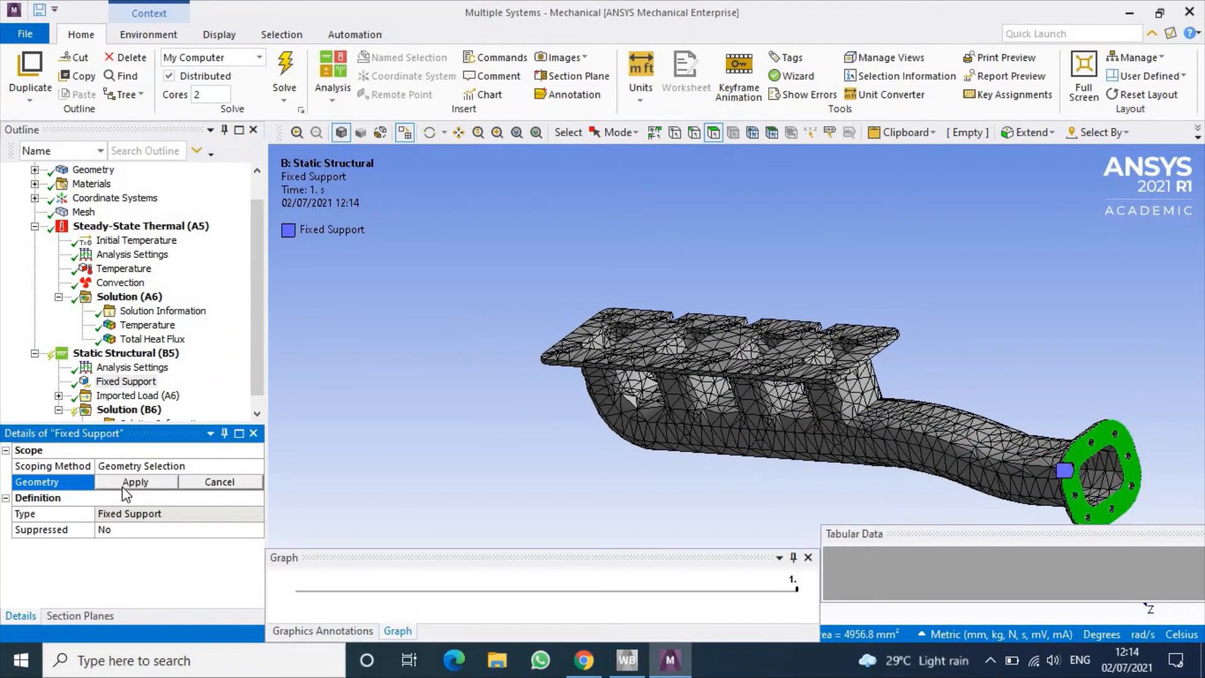
middle_click_drag(704, 462, 696, 461)
middle_click_drag(435, 434, 301, 417, "ctrl")
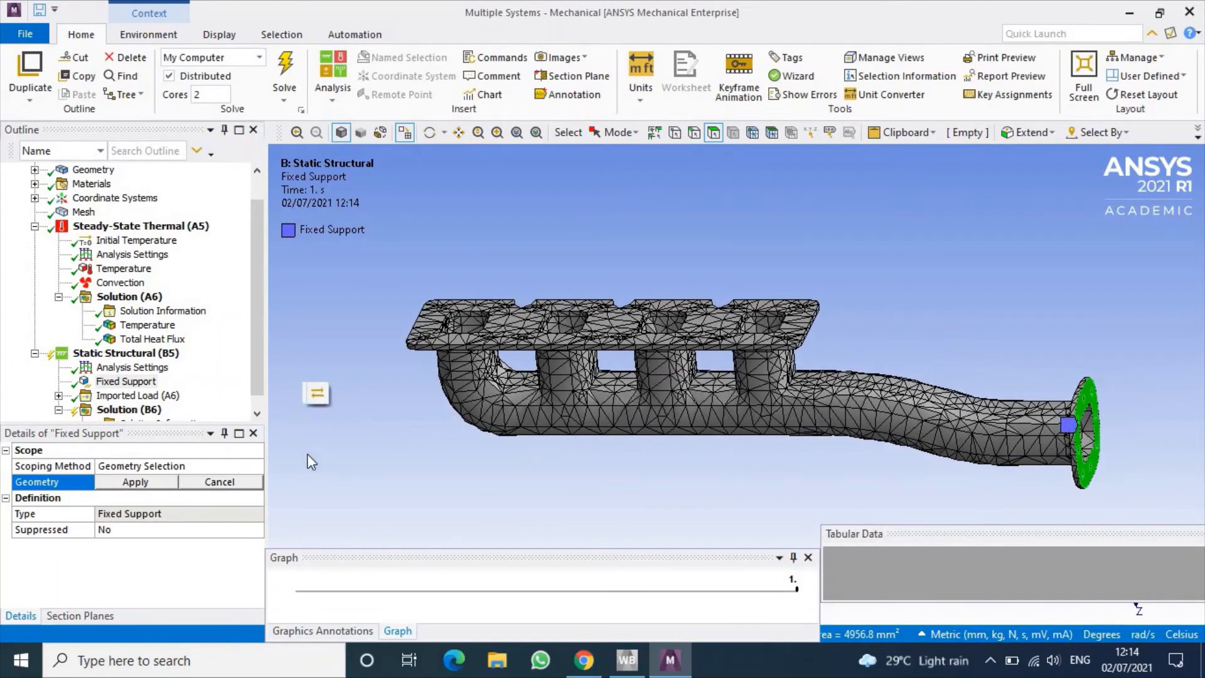
- Import the Imported Body Temperature load from the Steady-State Thermal analysis into the Static Structural analysis
left_click(58, 396)
left_click(157, 384)
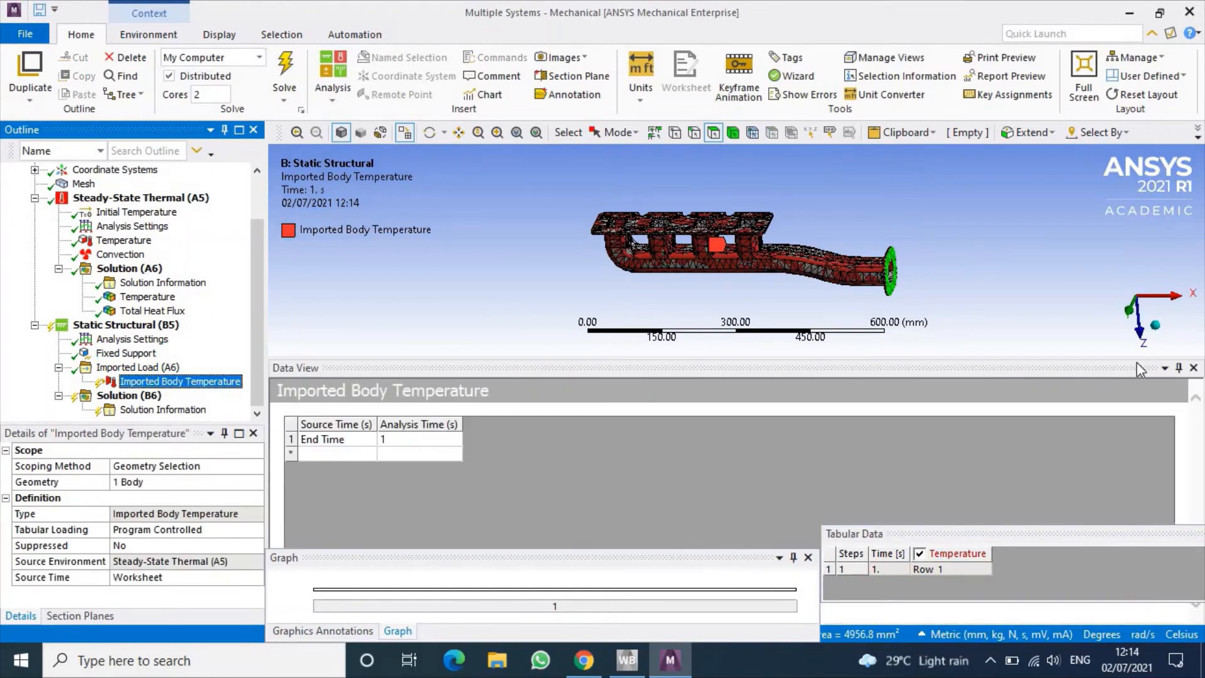
left_click(1193, 368)
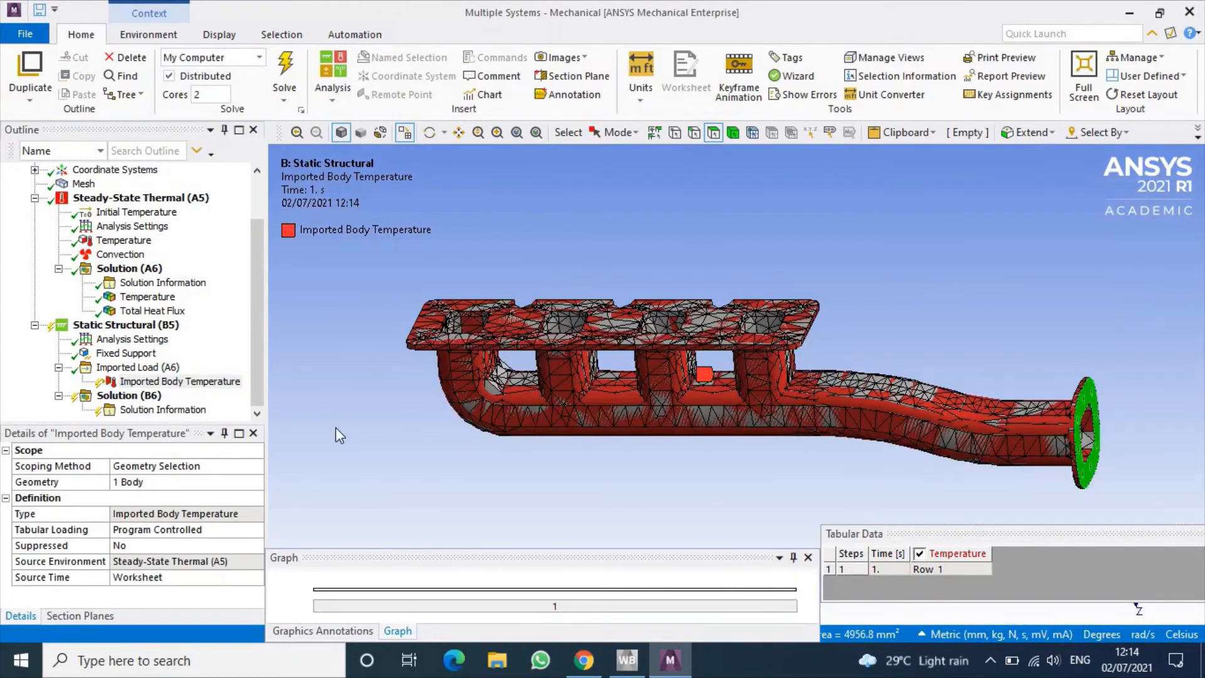
left_click(144, 389)
right_click(163, 387)
left_click(183, 393)
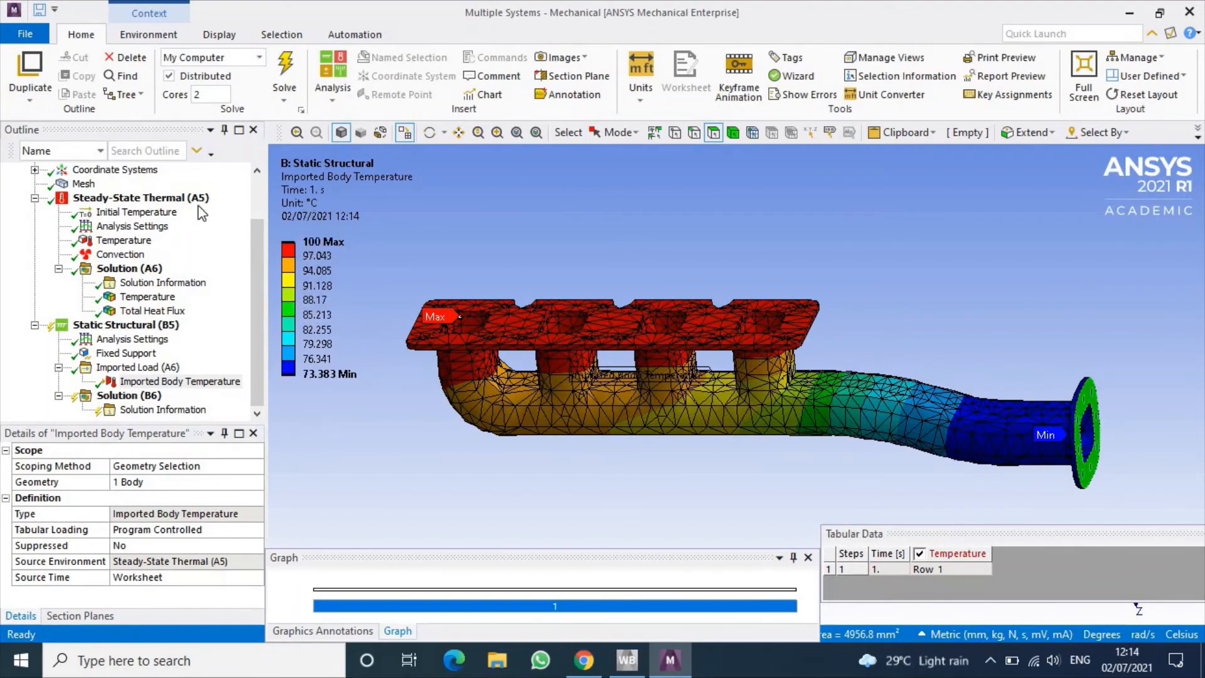
- Insert a Total Deformation result into the Static Structural solution, scoped to the selected outlet flange face
left_click(133, 397)
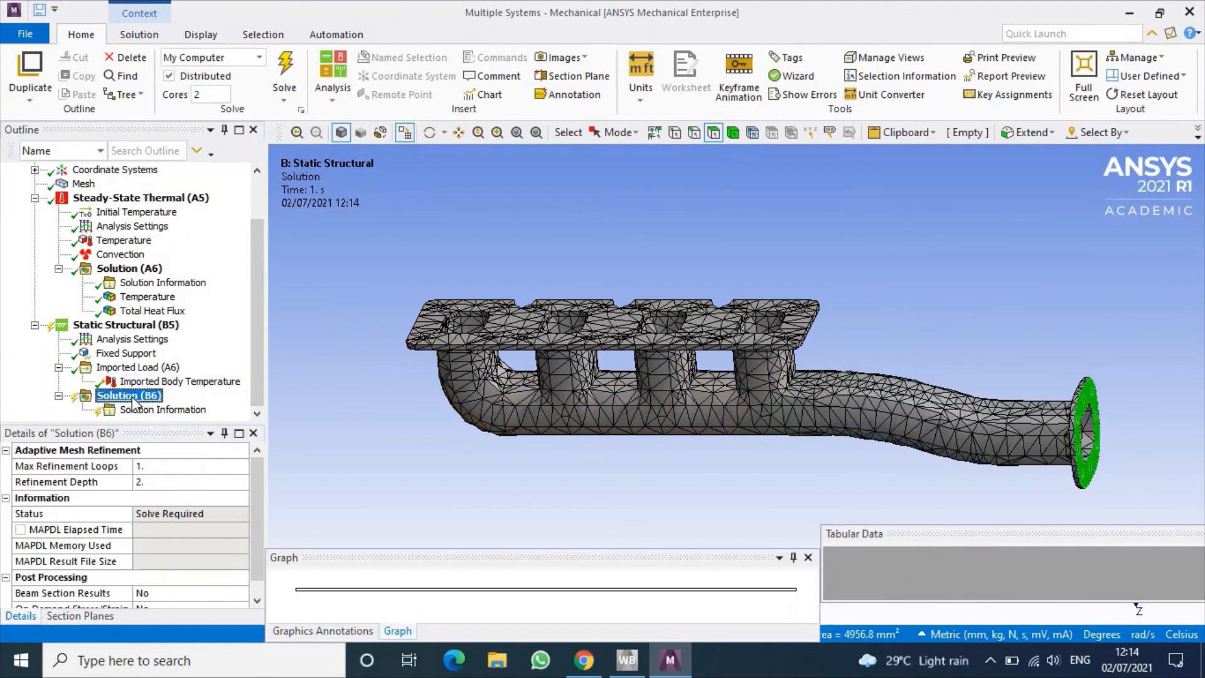
right_click(133, 398)
mouse_move(198, 407)
mouse_move(370, 333)
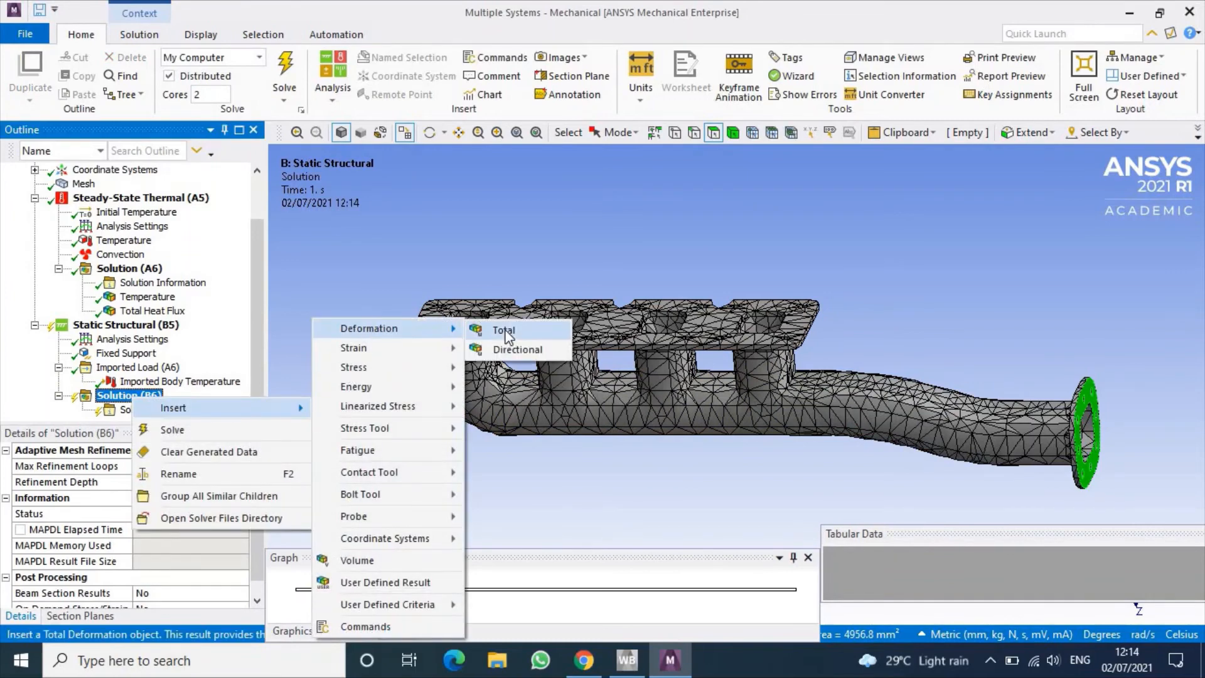
left_click(502, 329)
- Insert an Equivalent (von-Mises) stress result on the selected long port flange face and solve the Static Structural analysis
right_click(146, 385)
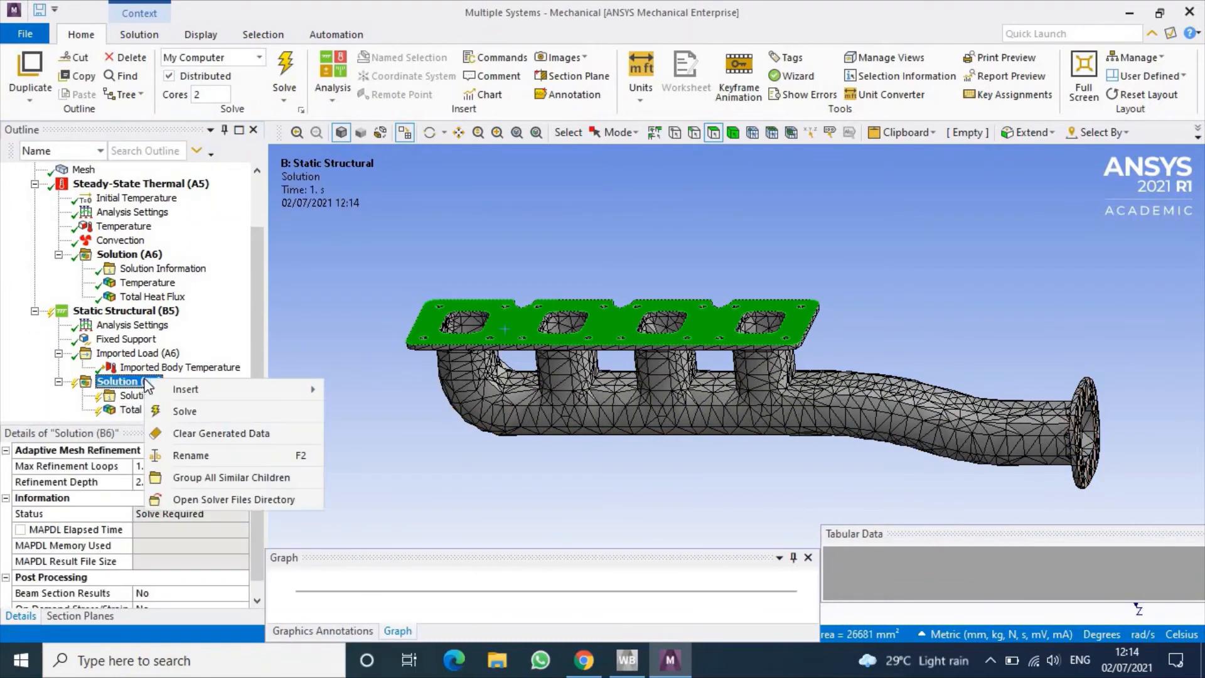
mouse_move(238, 391)
mouse_move(372, 368)
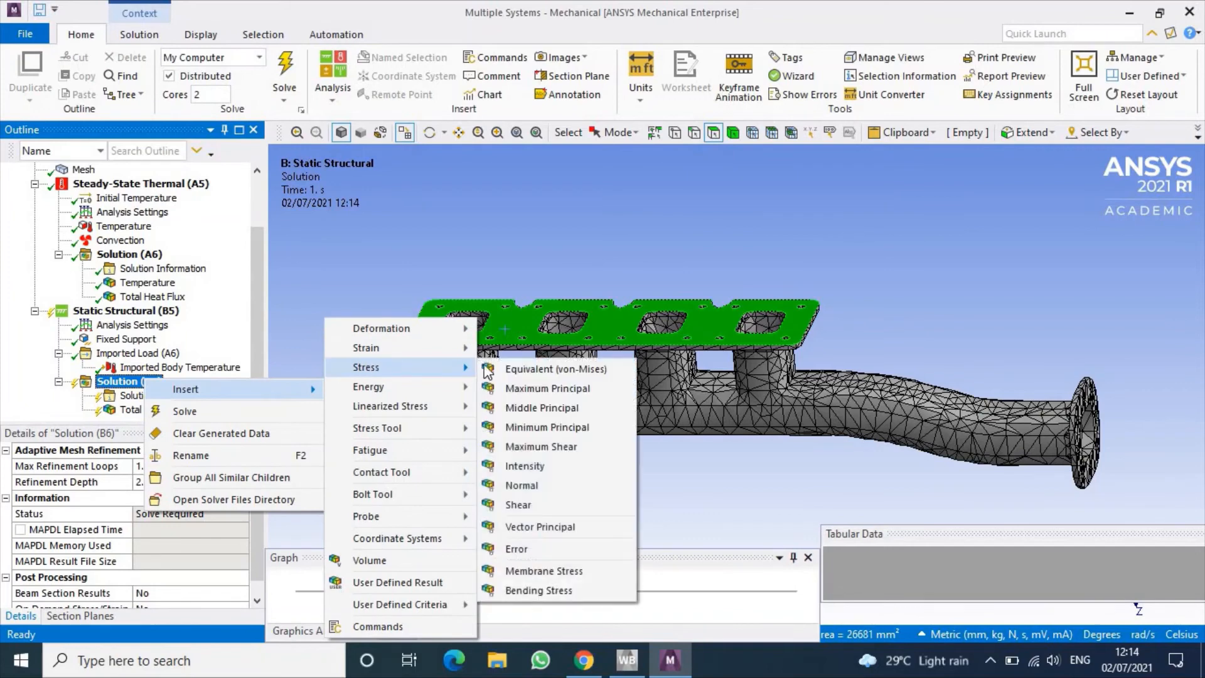
left_click(544, 368)
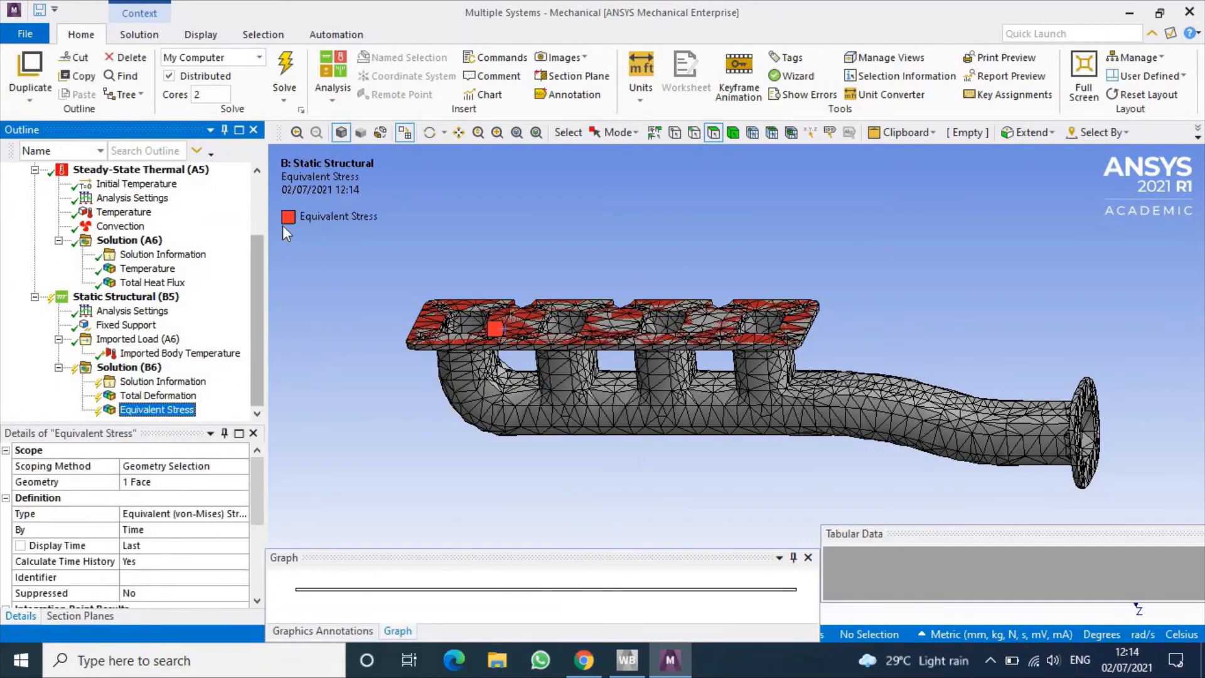
left_click(285, 75)
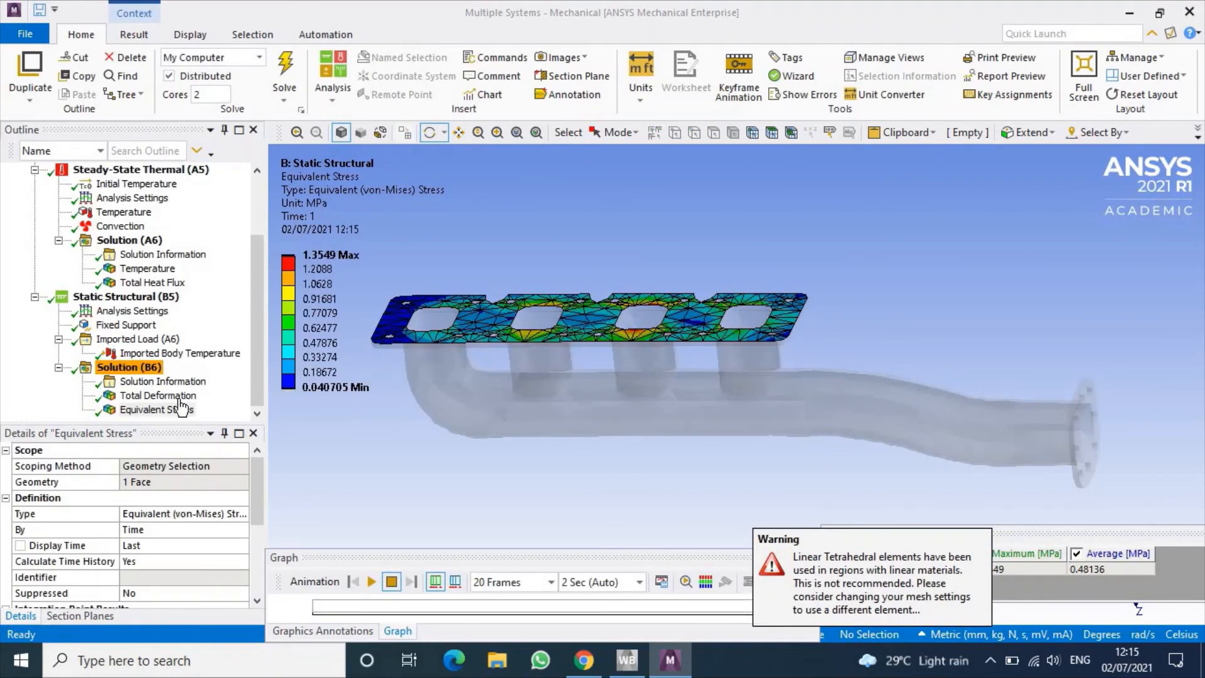
- Animate the Total Deformation and Equivalent Stress results to examine the manifold's structural response
left_click(180, 398)
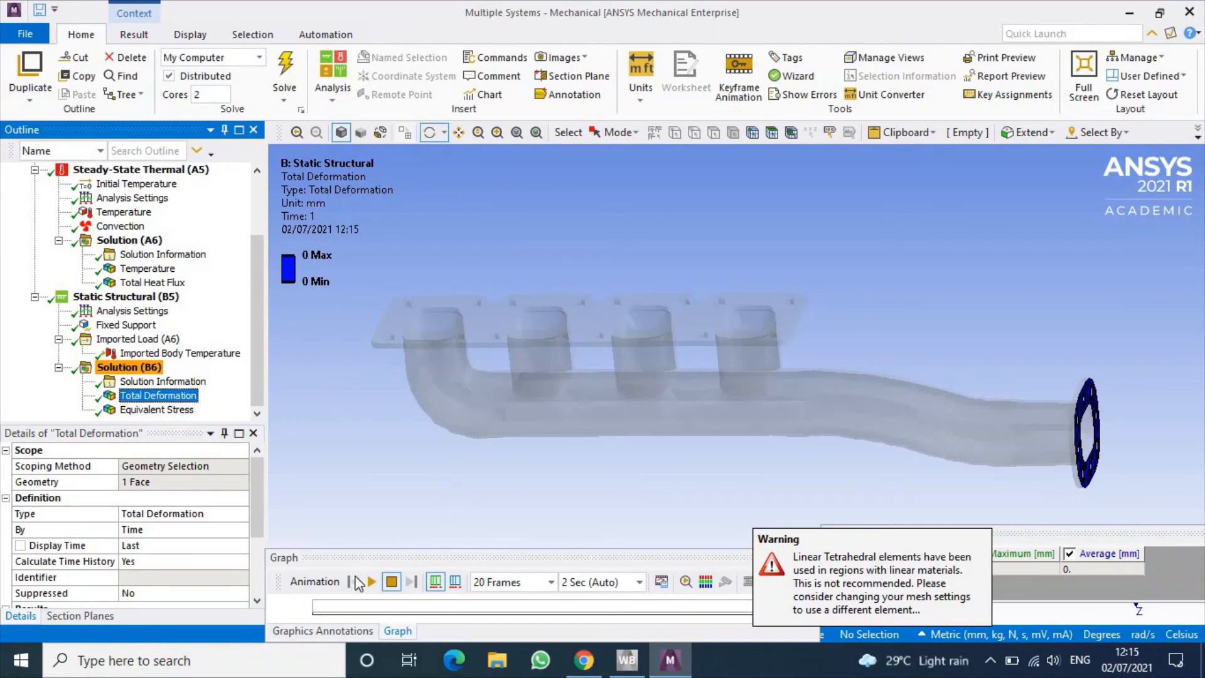
left_click(370, 583)
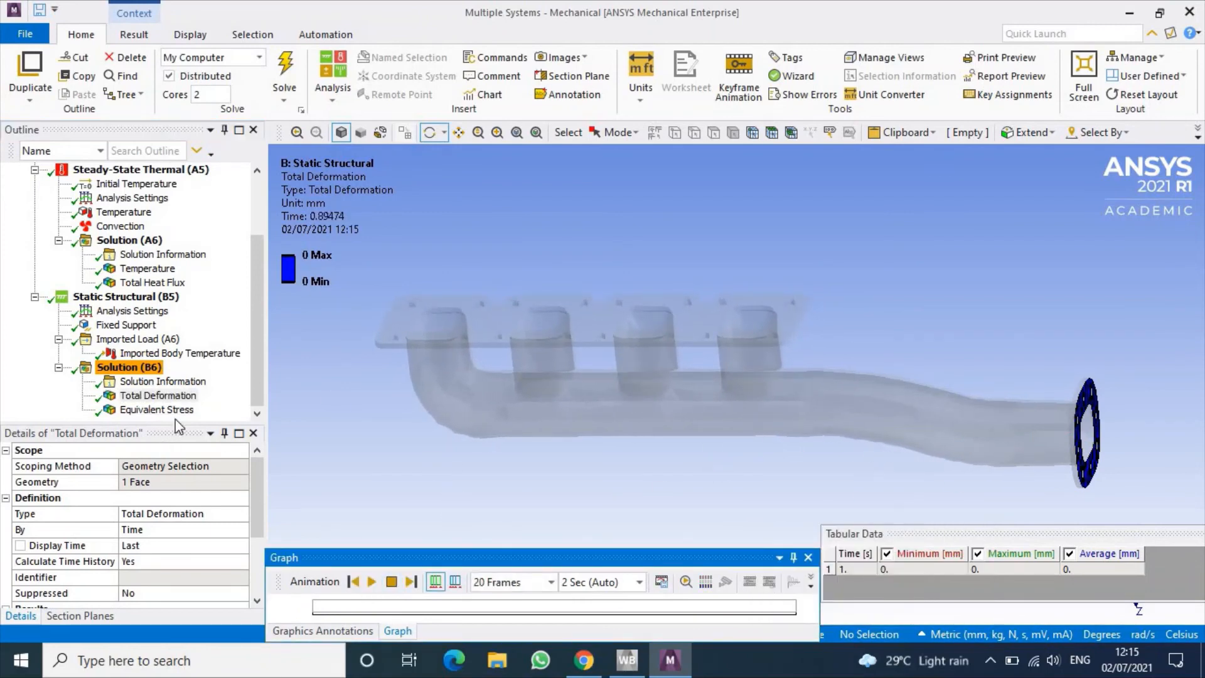
left_click(157, 410)
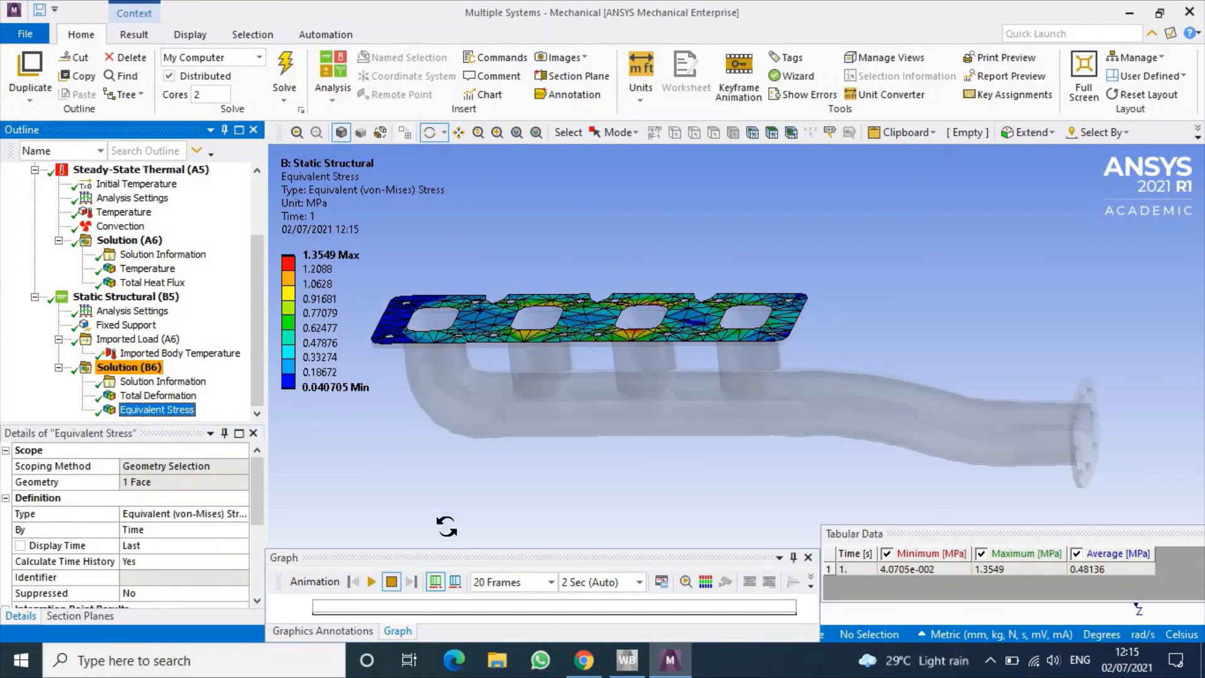
left_click(371, 583)
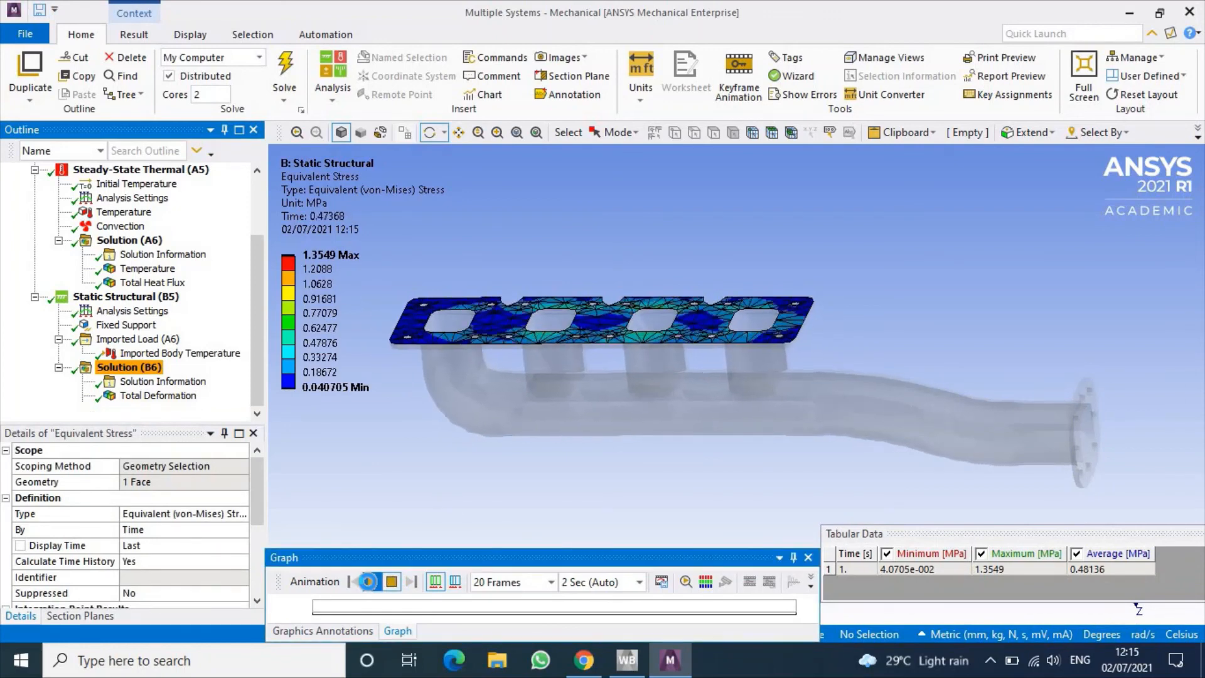